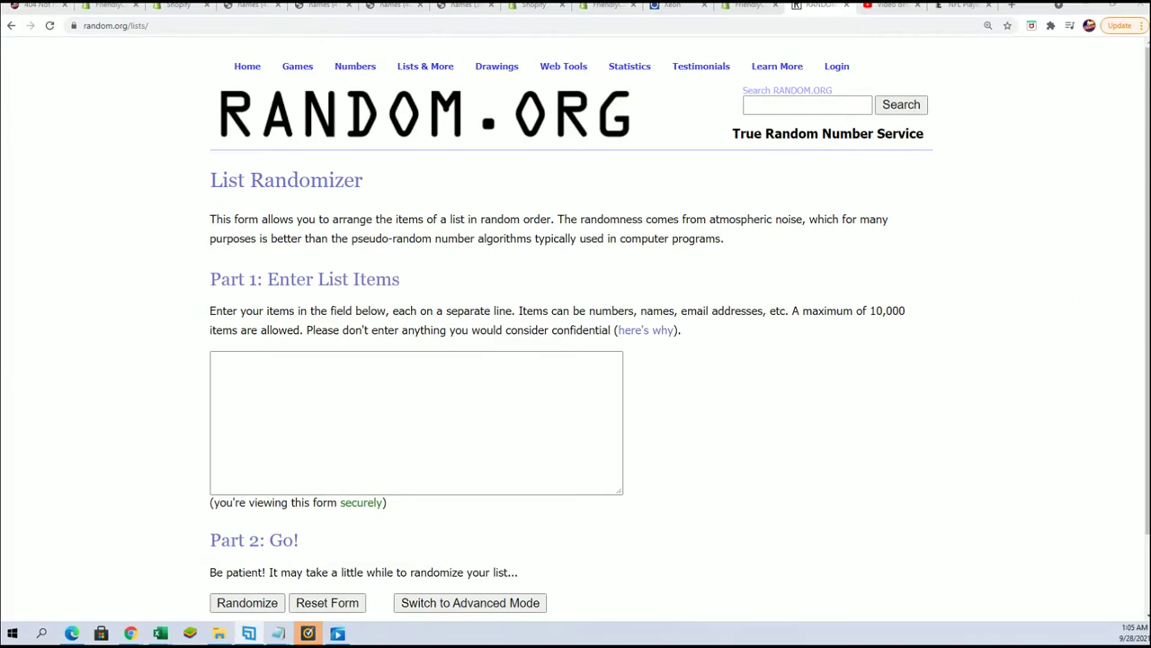
- Bring the Notepad file with the Movie Night entrant name lists to the front
click(278, 634)
- Move Notepad beside the list form and copy the nine filler-list names
drag(750, 159, 800, 88)
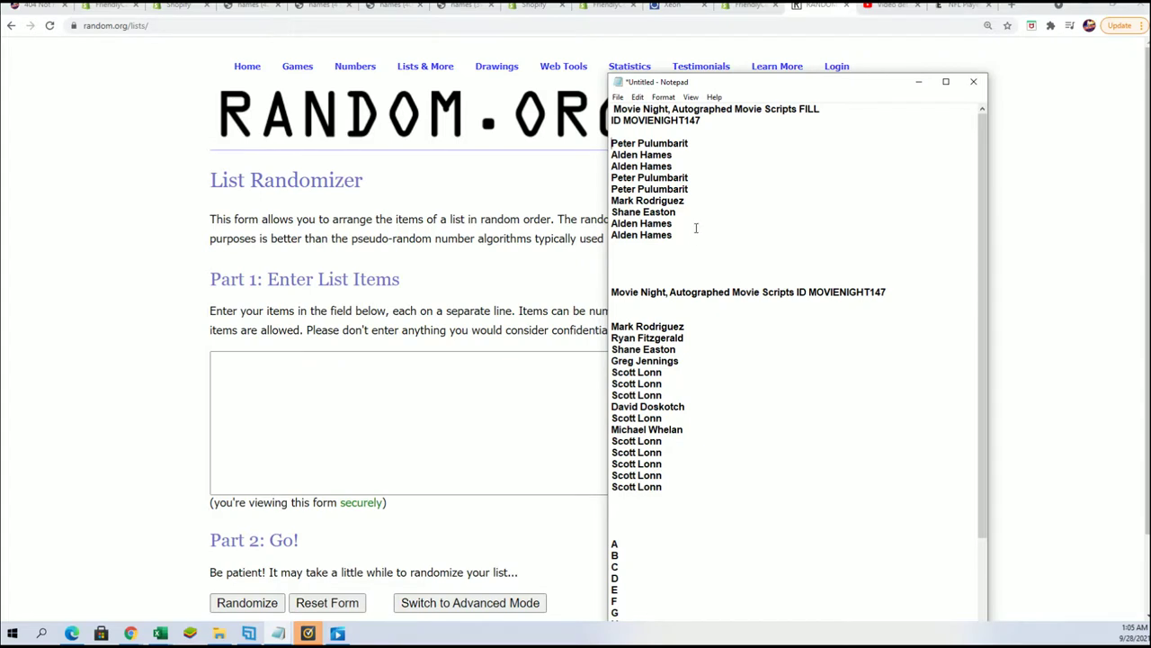
drag(677, 234, 611, 143)
right_click(630, 164)
click(665, 206)
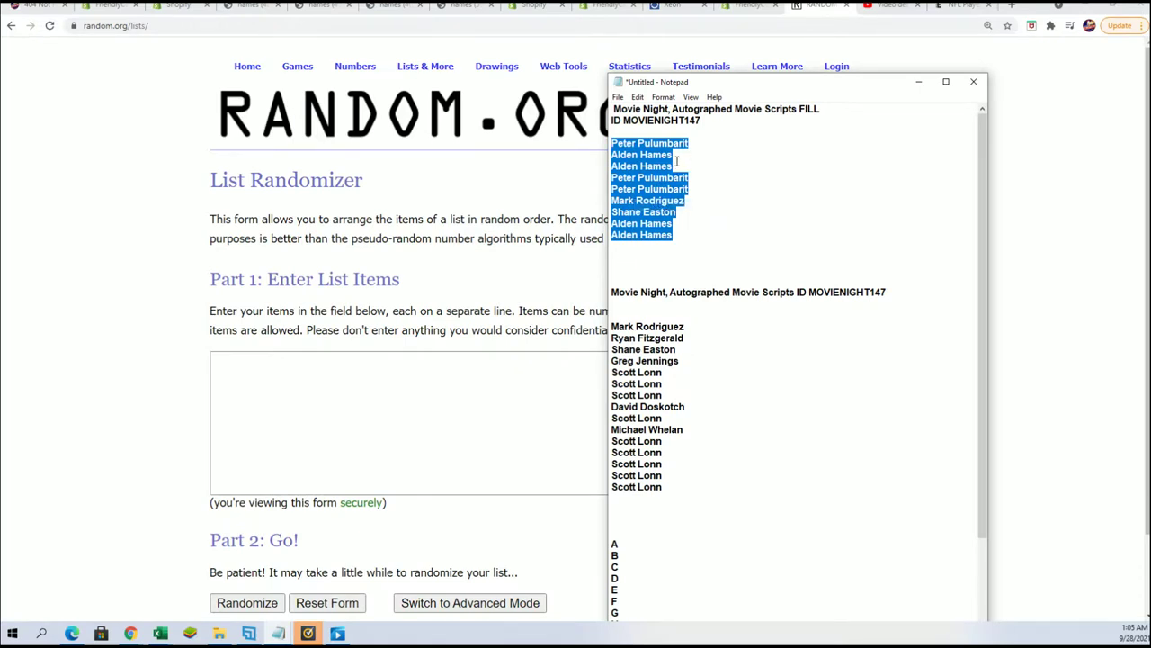
right_click(653, 183)
click(676, 228)
- Complete the first list's heading as 'FILLER C' and copy its nine names again
click(826, 118)
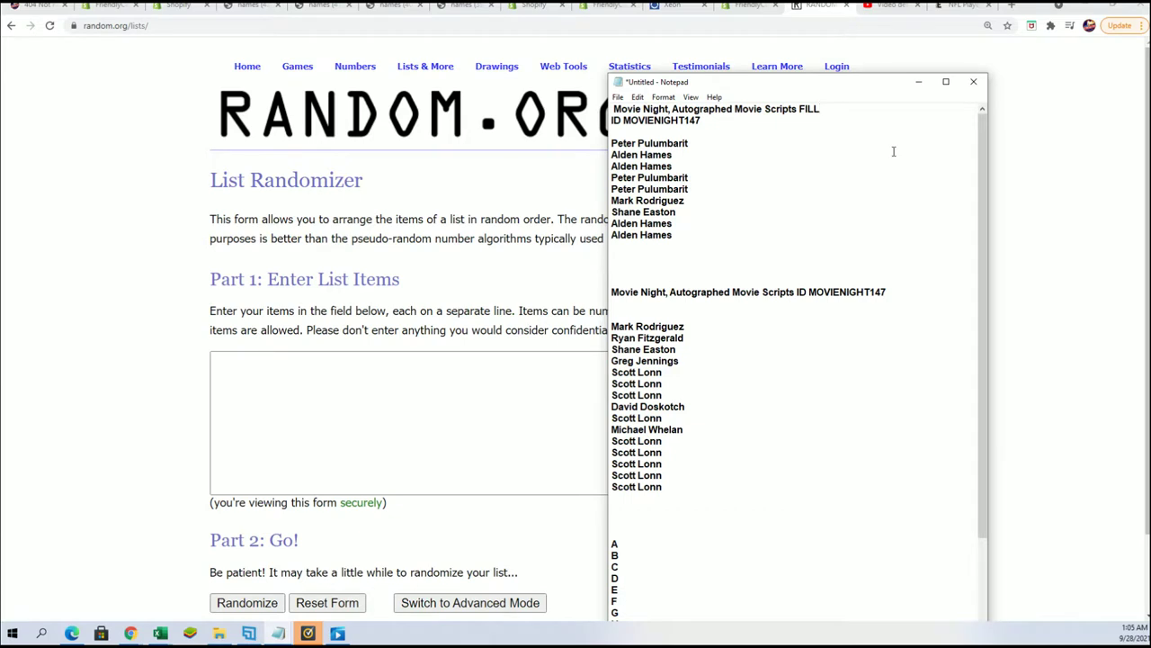
text(ER C)
drag(683, 236, 608, 142)
right_click(658, 163)
click(681, 208)
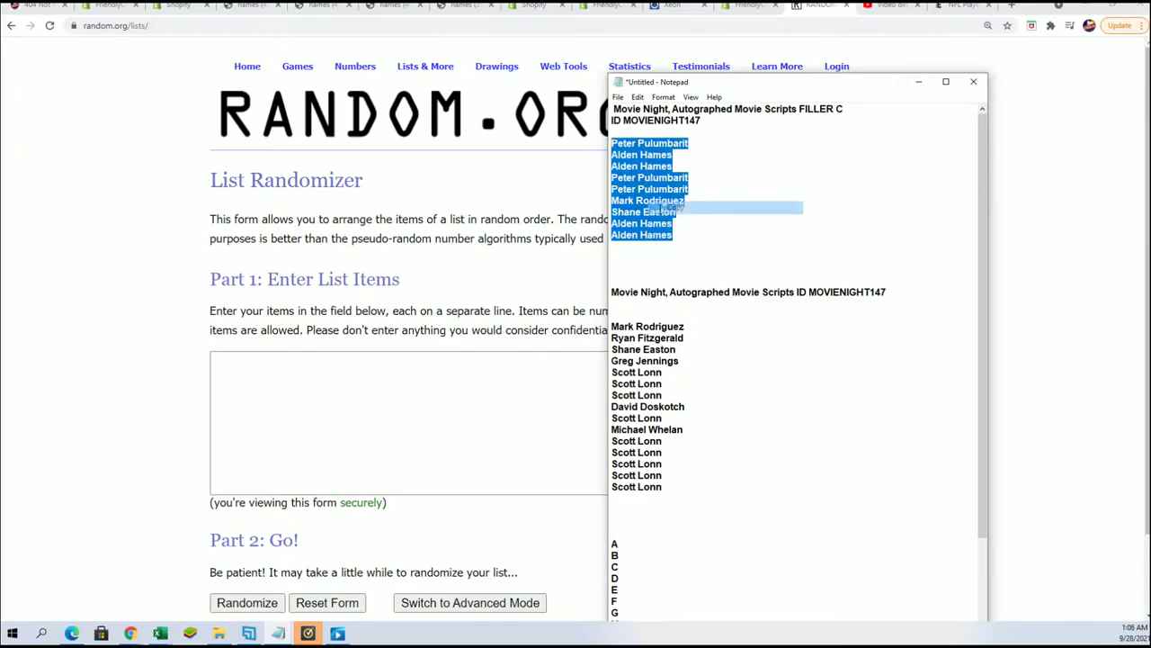
- Paste the nine filler names into the list box and randomize them seven times
click(237, 366)
right_click(236, 366)
click(279, 457)
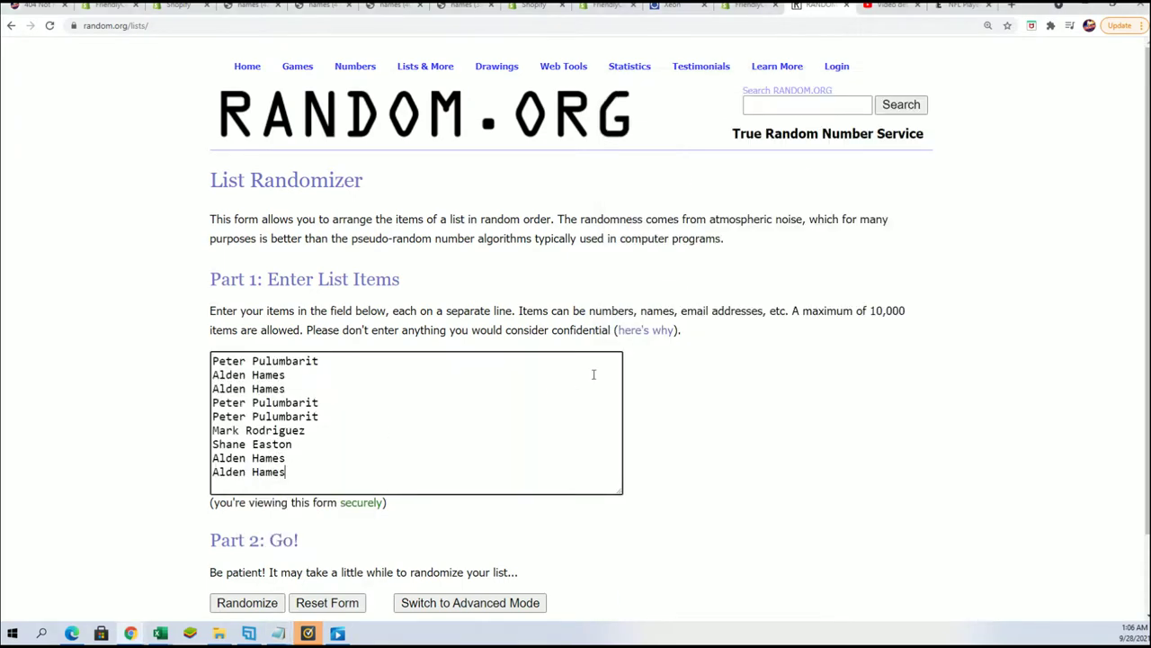
scroll(594, 372, down, 2)
click(227, 511)
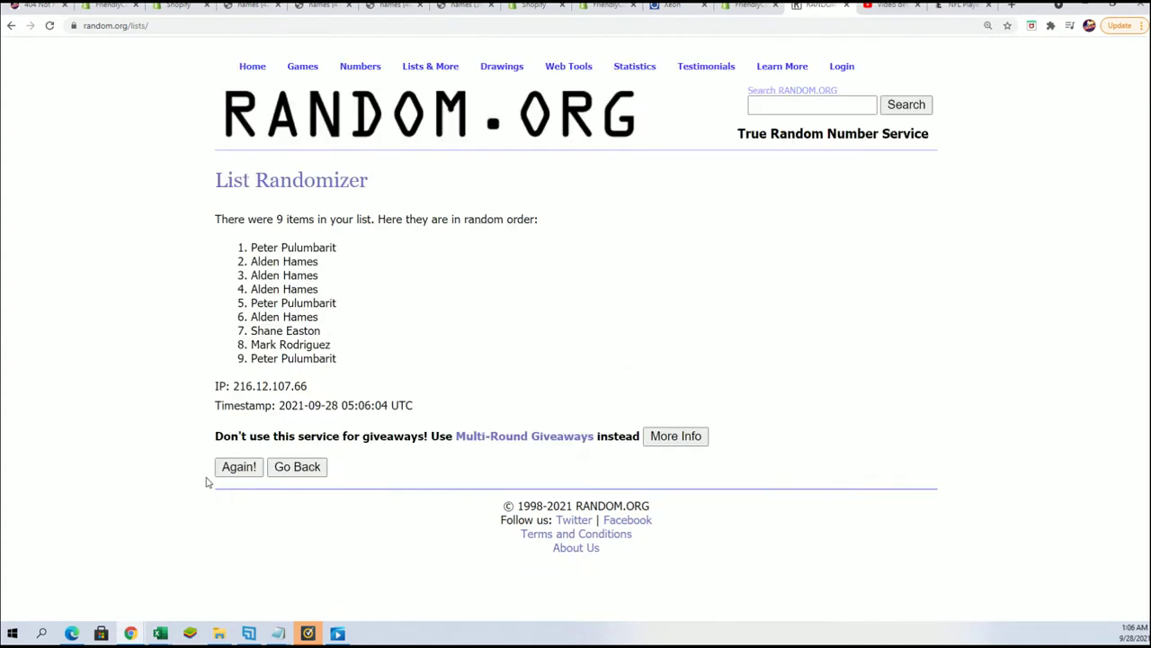
click(239, 468)
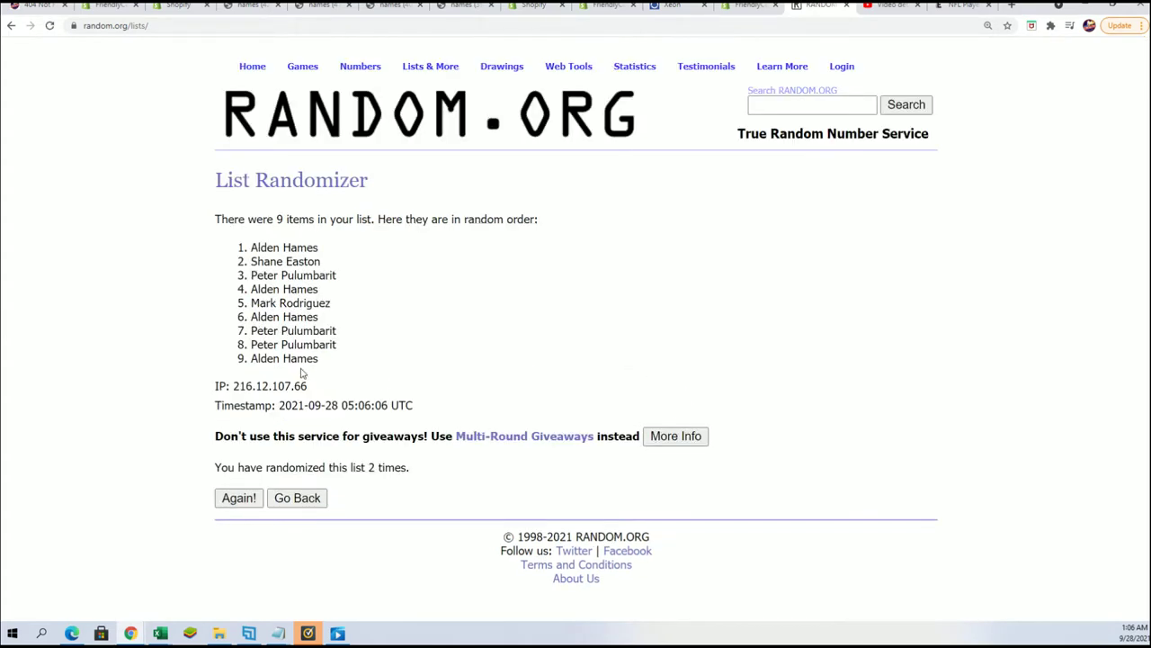
click(236, 499)
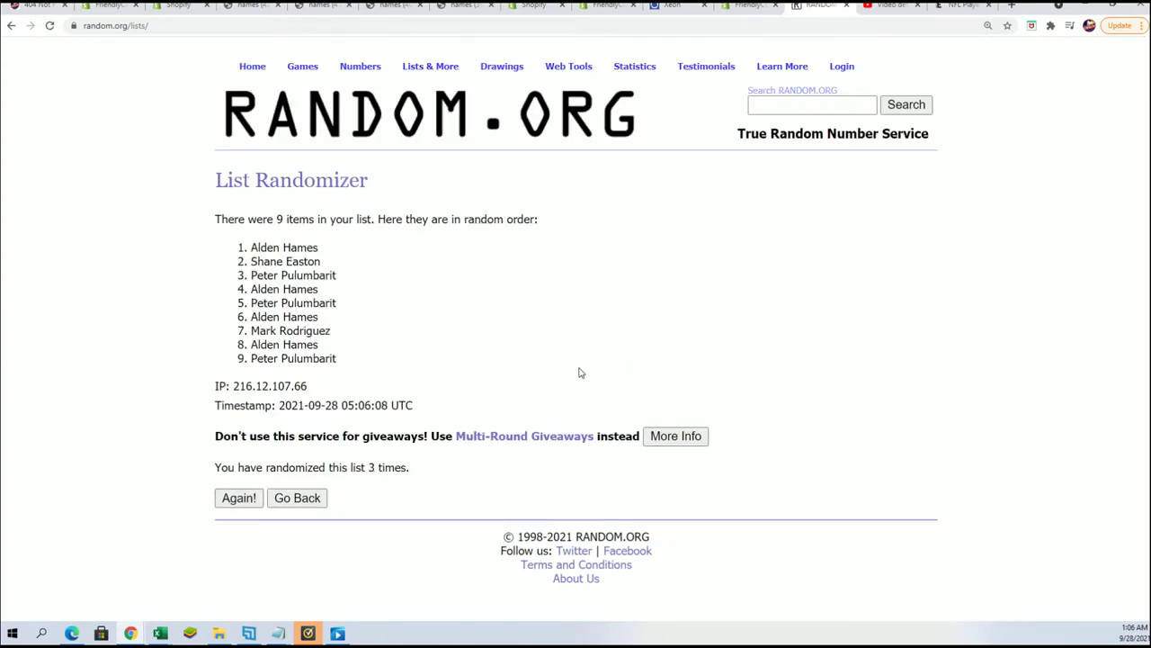
click(239, 502)
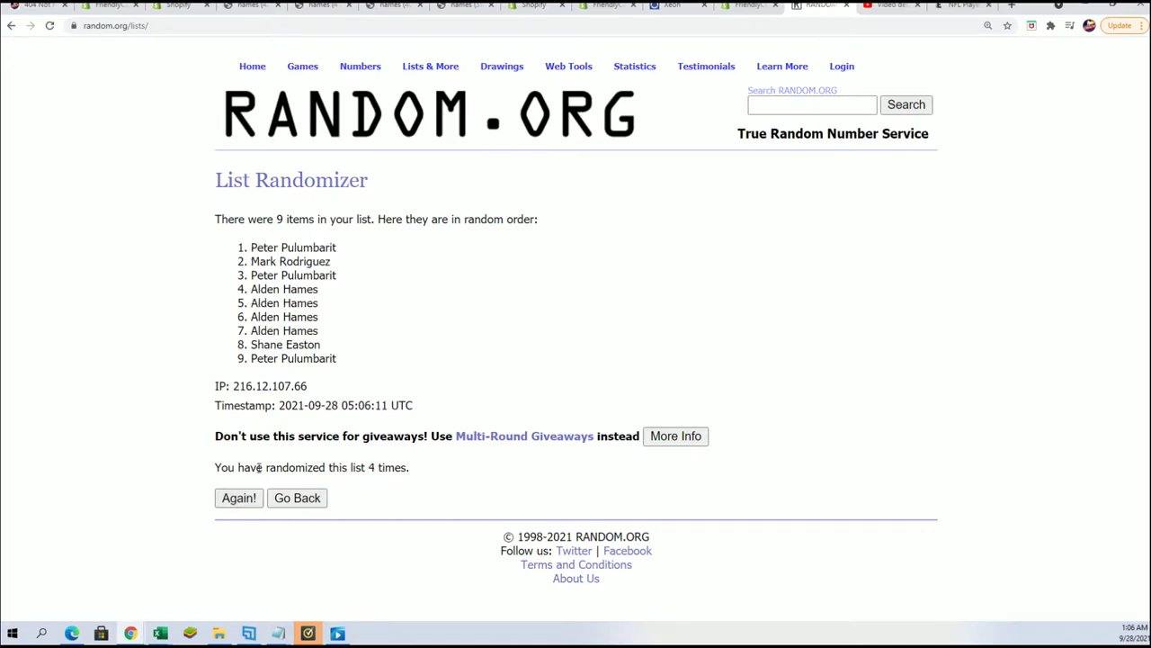
click(238, 500)
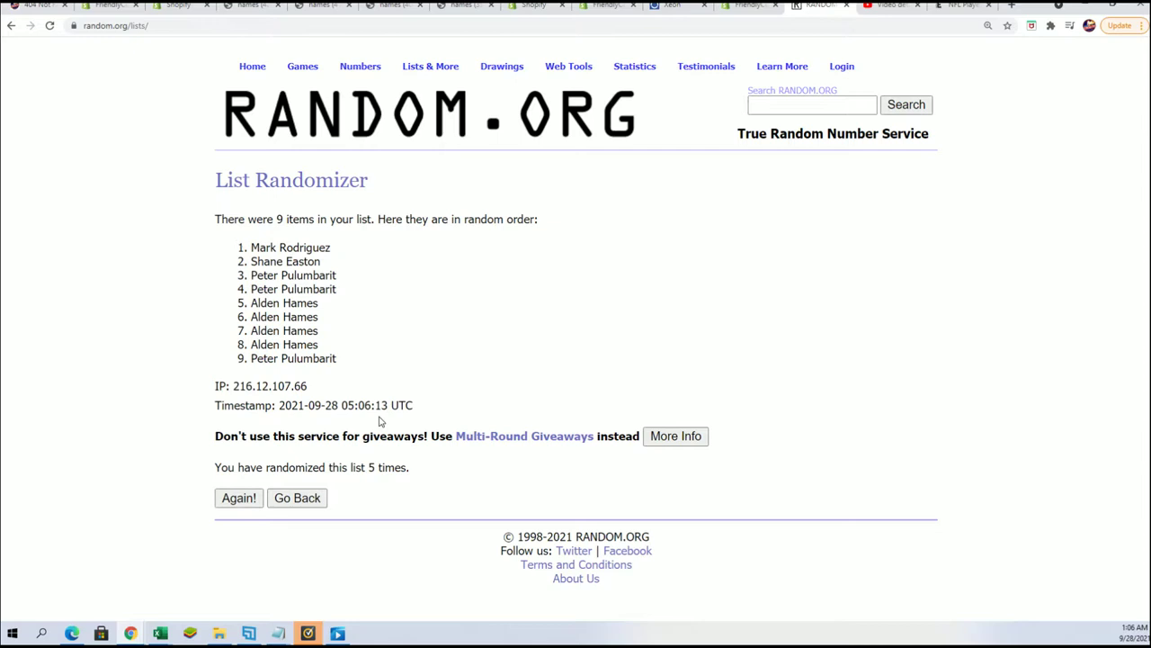
click(240, 500)
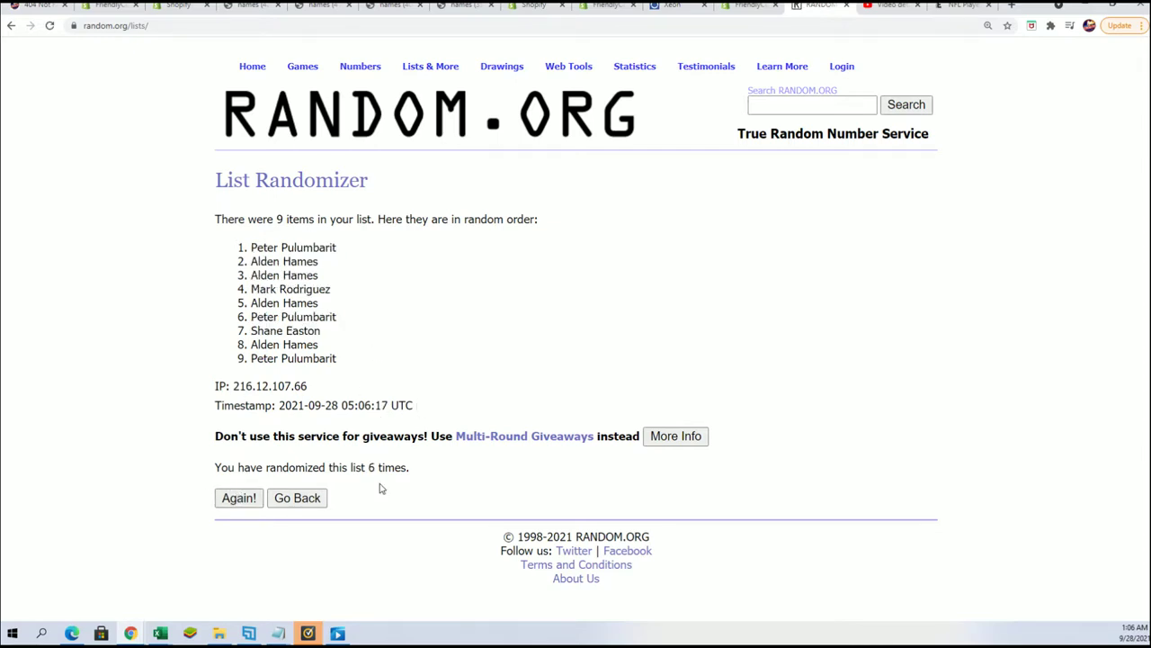
click(245, 502)
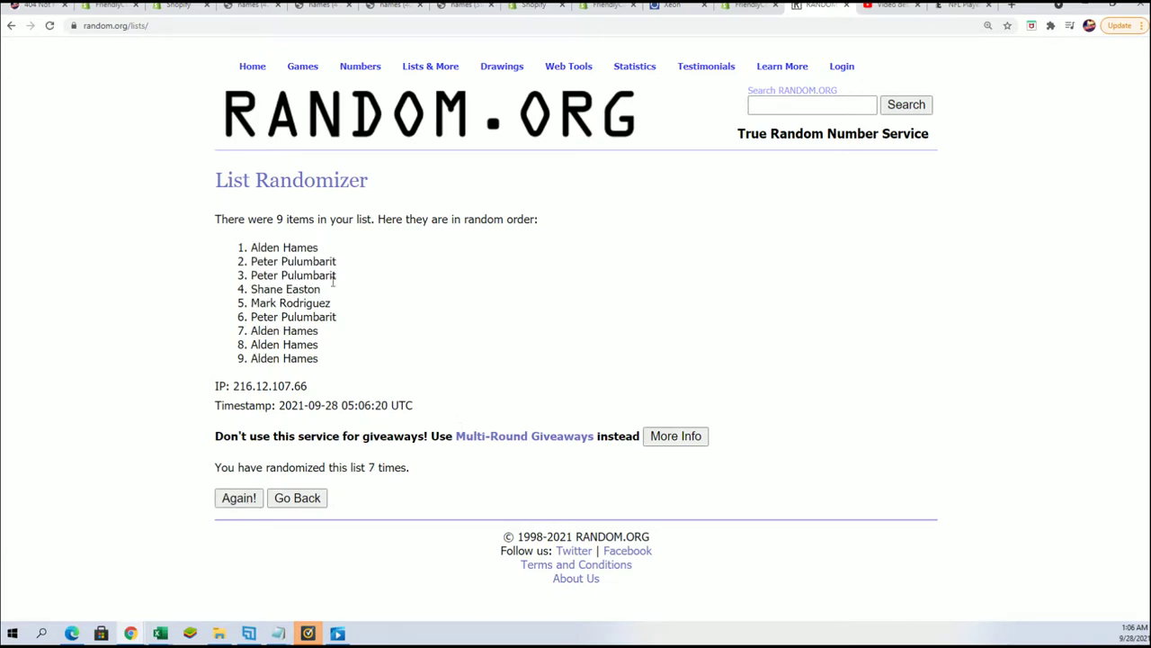
- Copy the first four names of the final shuffled order
drag(327, 289, 232, 252)
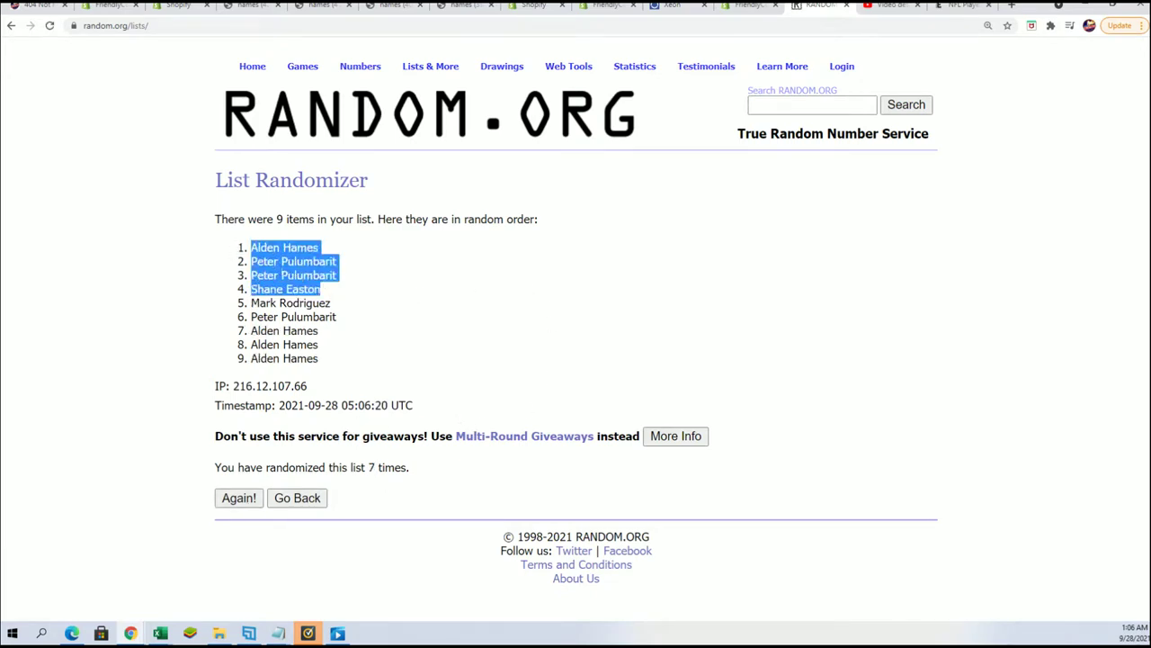
right_click(281, 270)
click(322, 284)
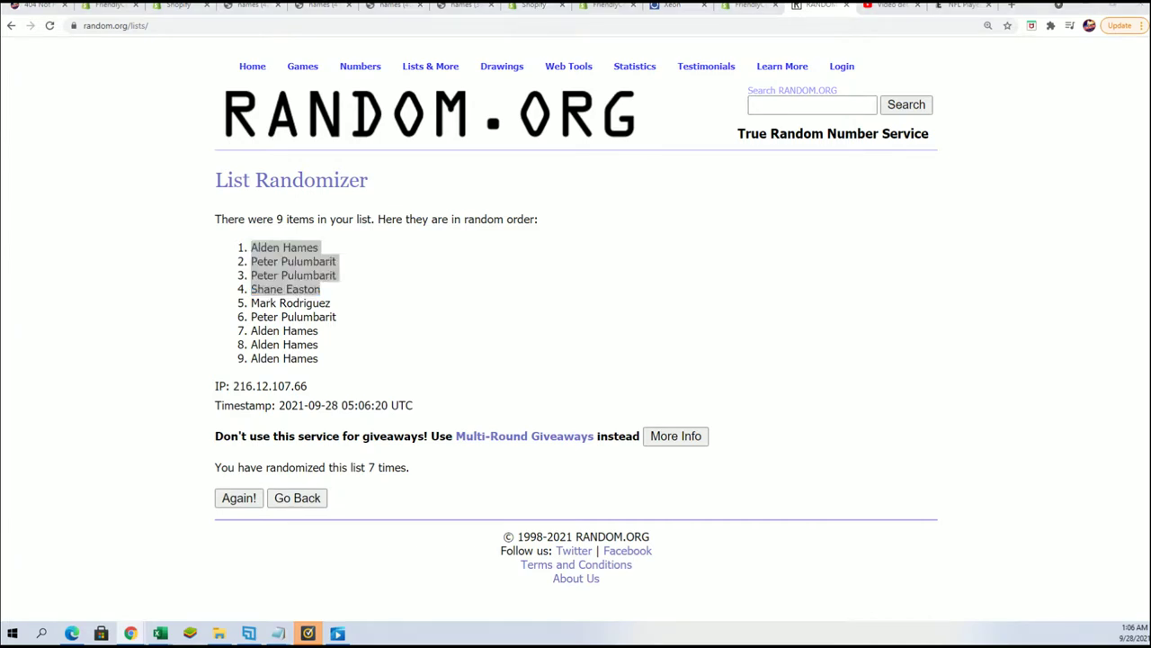
- Paste the four drawn names on a new line after the last name of the main list
key(alt+Tab)
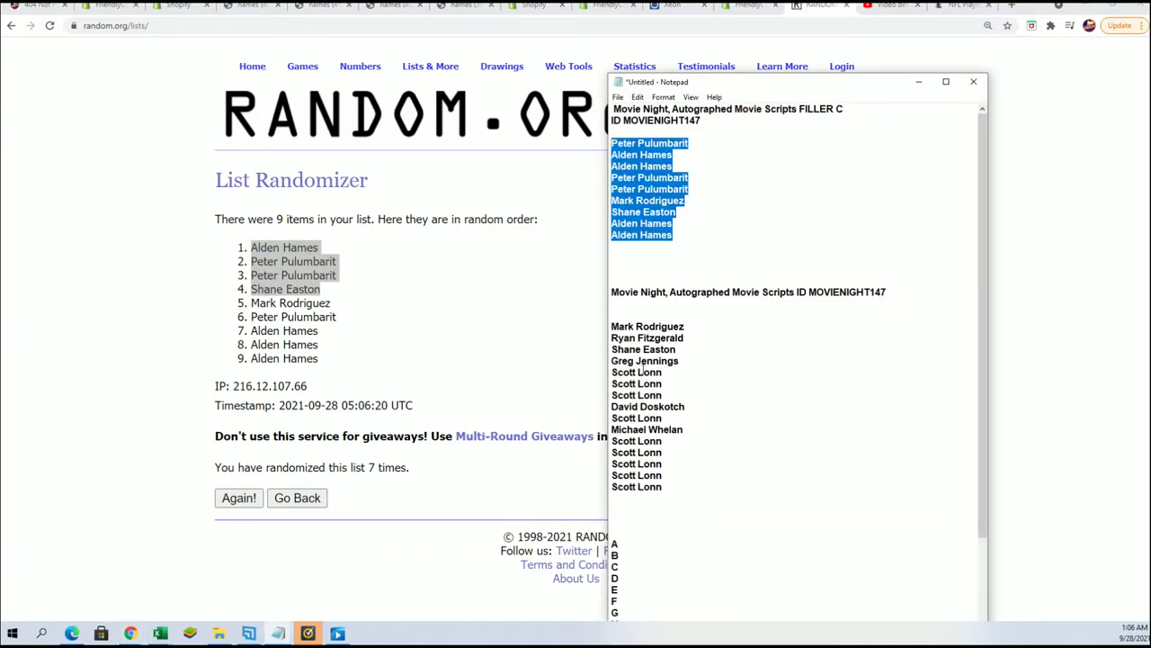
click(673, 491)
key(Return)
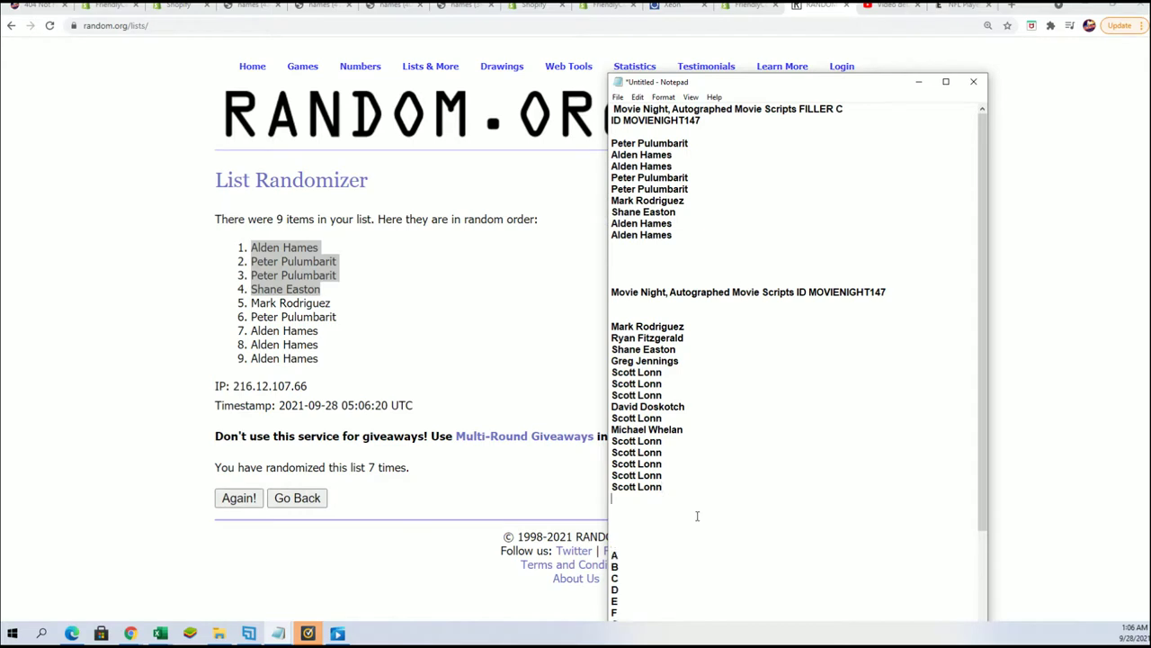
key(ctrl+v)
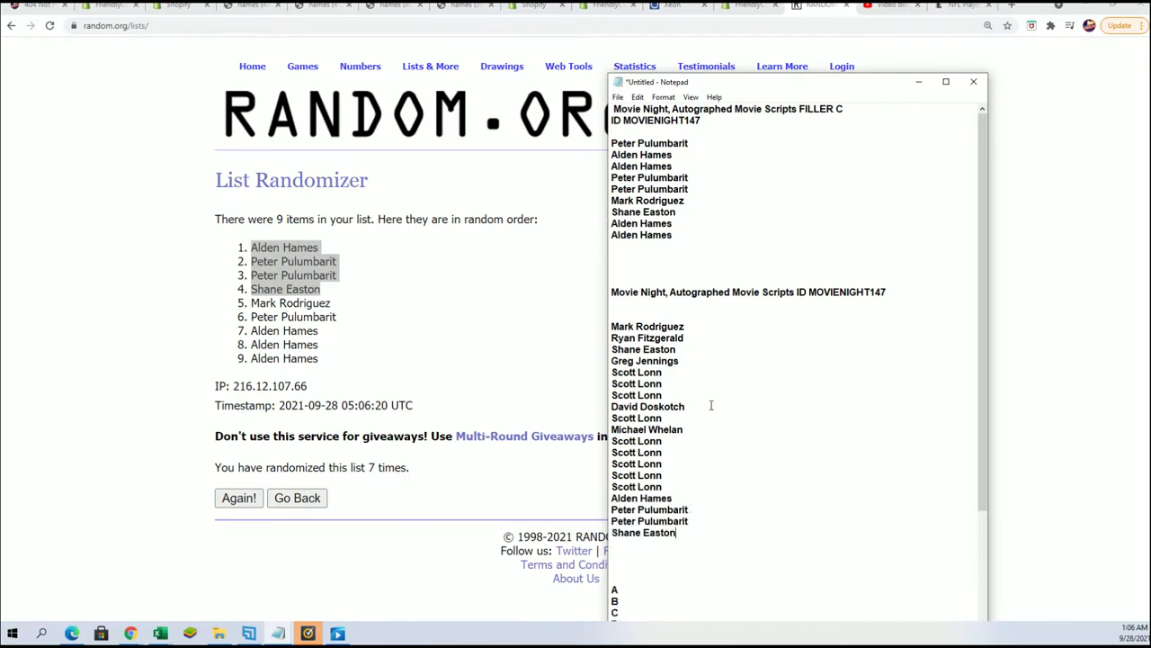
- Delete the filler heading and its names, then select all 19 main-list names
drag(679, 242, 593, 103)
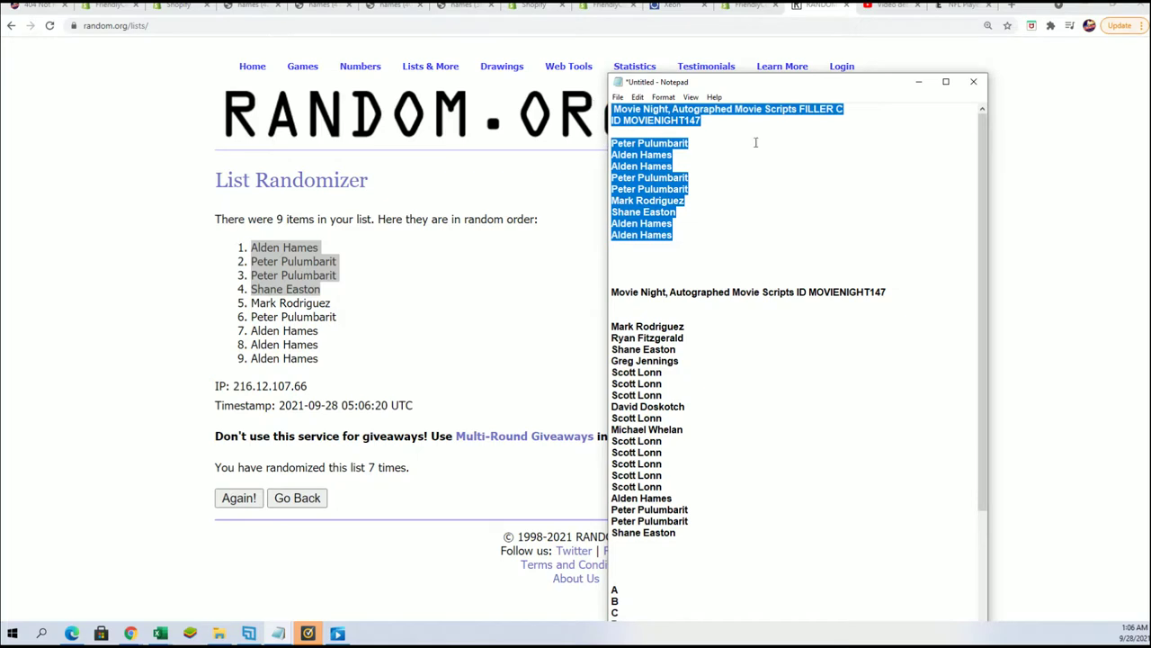
key(Delete)
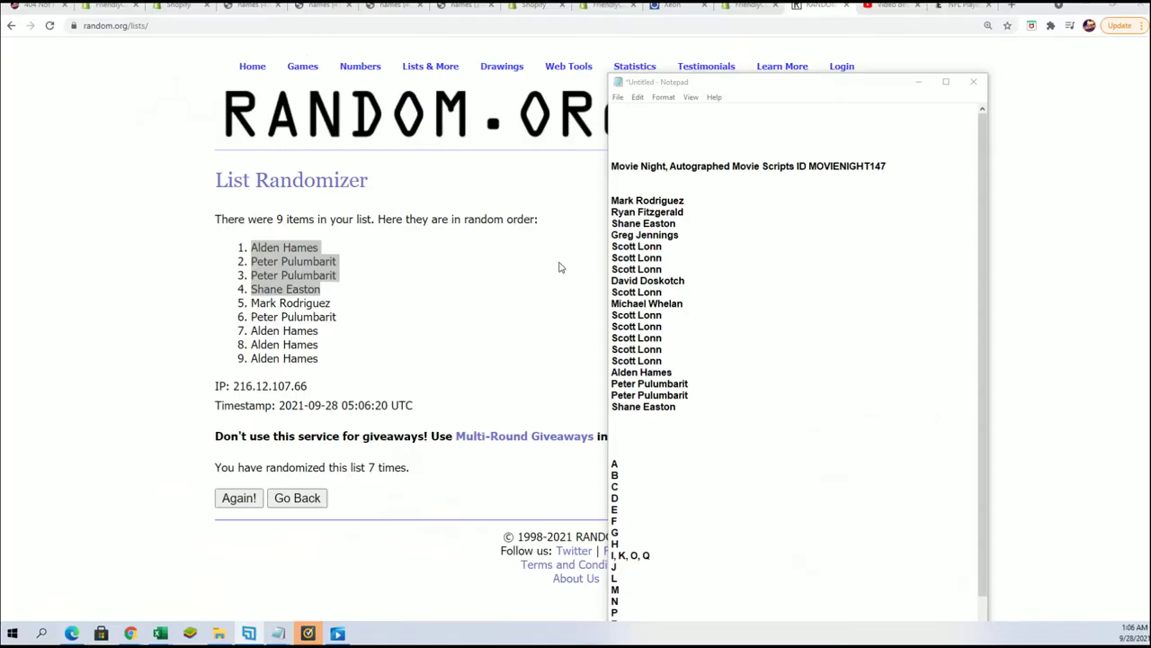
drag(681, 404, 594, 201)
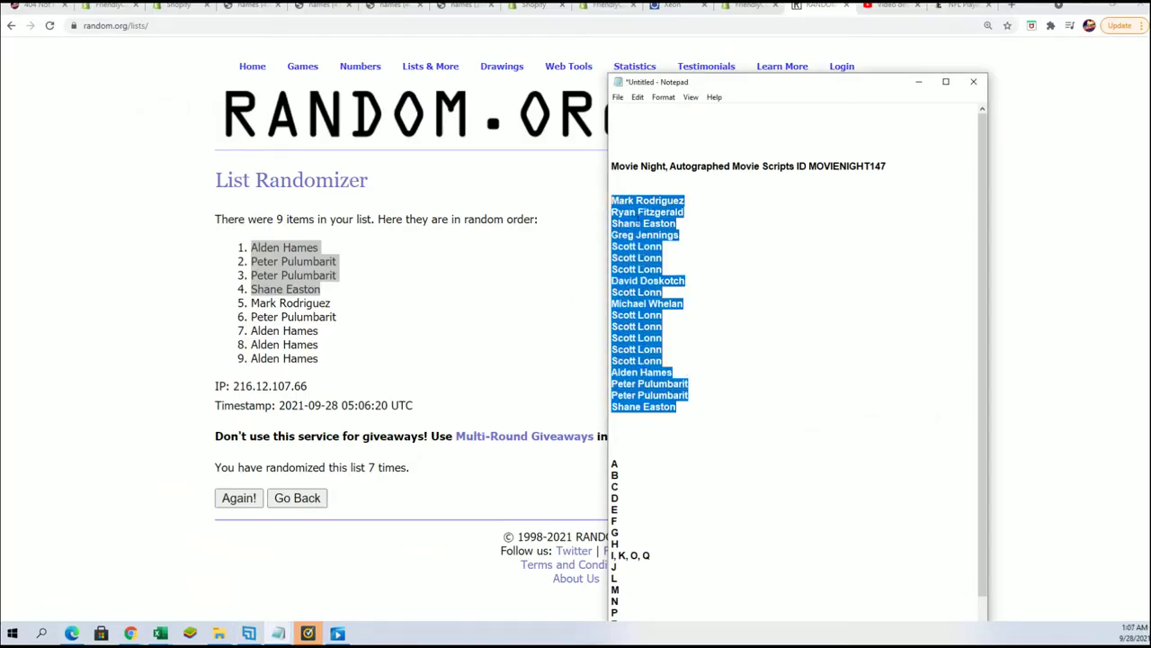
right_click(695, 254)
- Copy the 19 names into a fresh List Randomizer form and randomize them
click(671, 274)
click(165, 195)
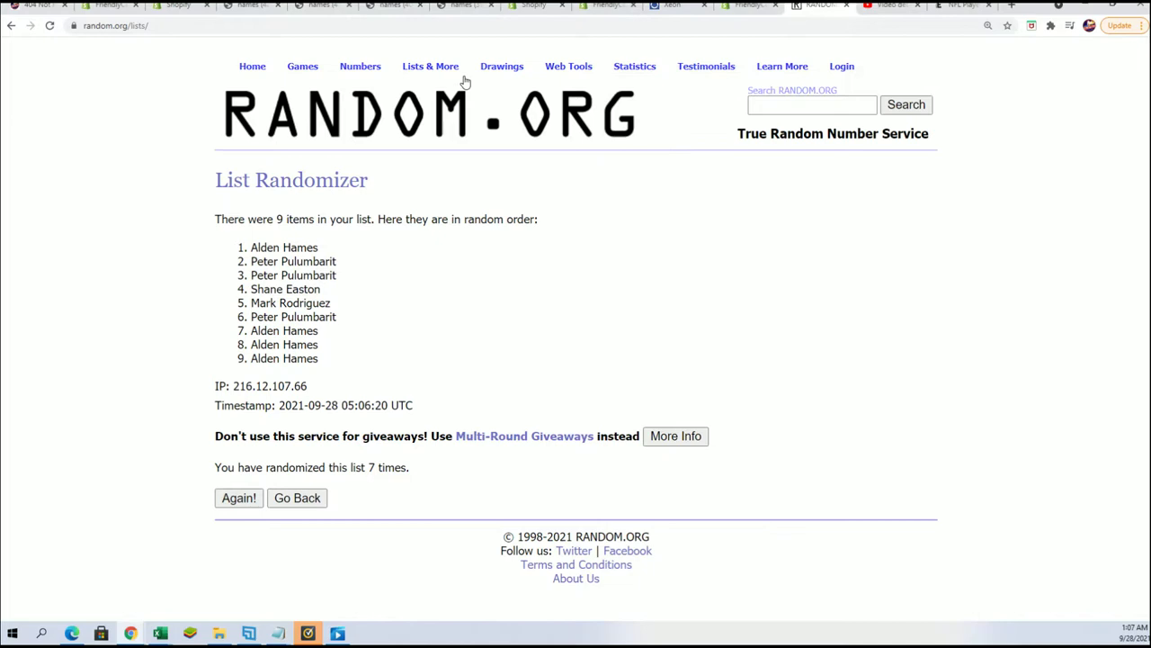
click(428, 83)
click(239, 378)
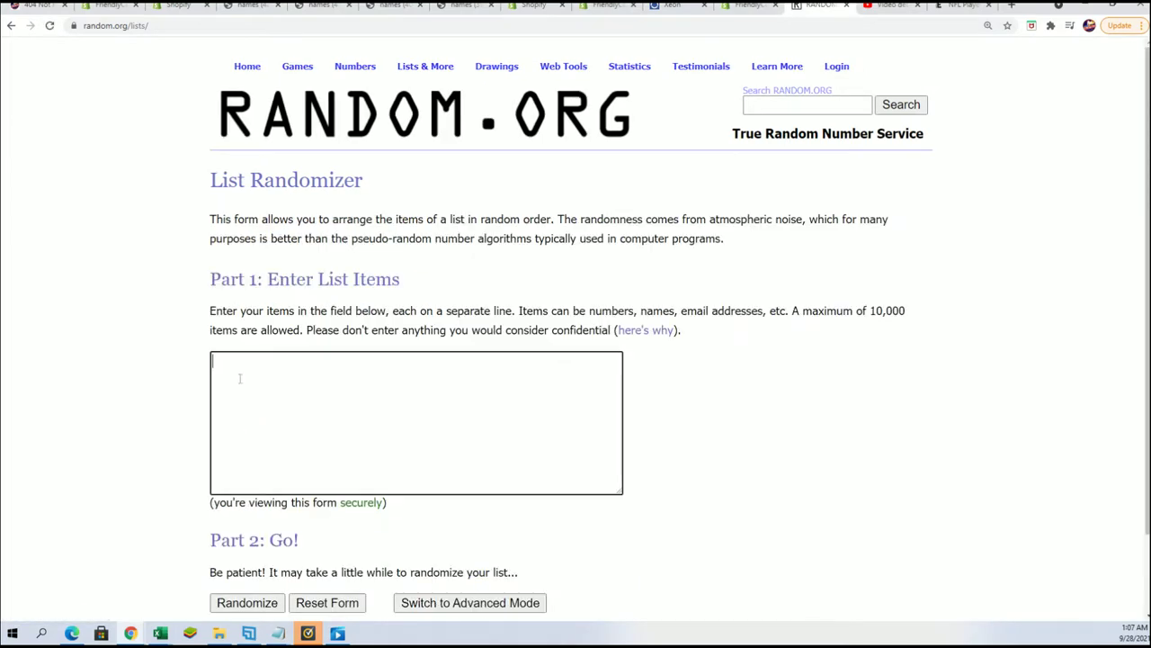
right_click(237, 364)
click(280, 449)
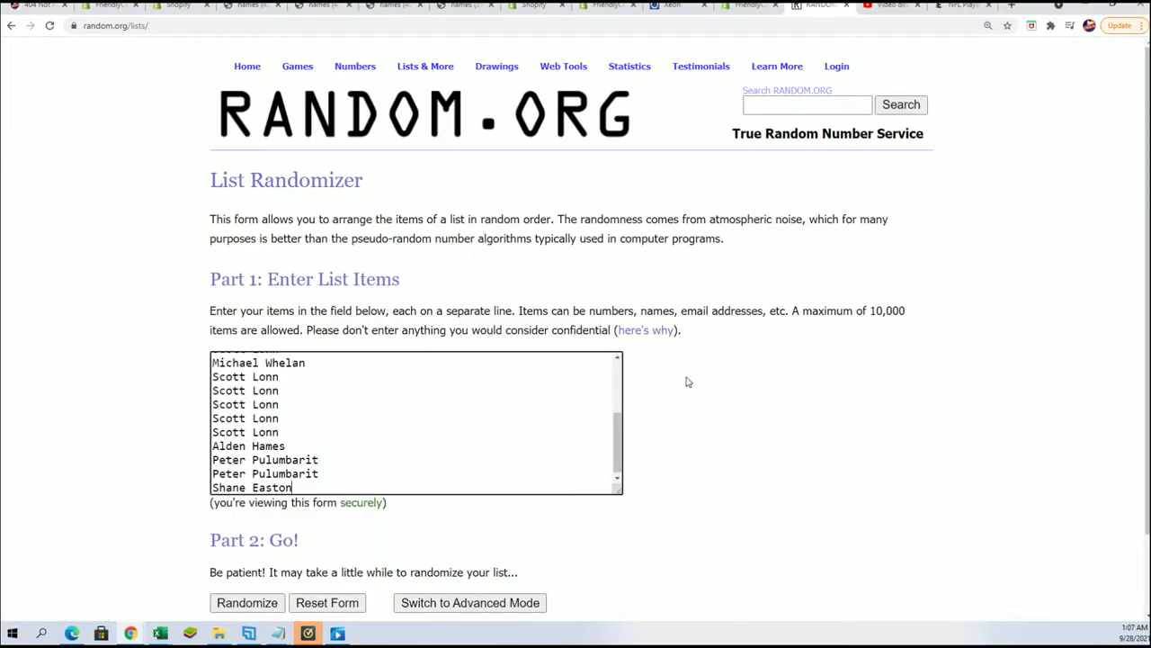
scroll(656, 404, down, 1)
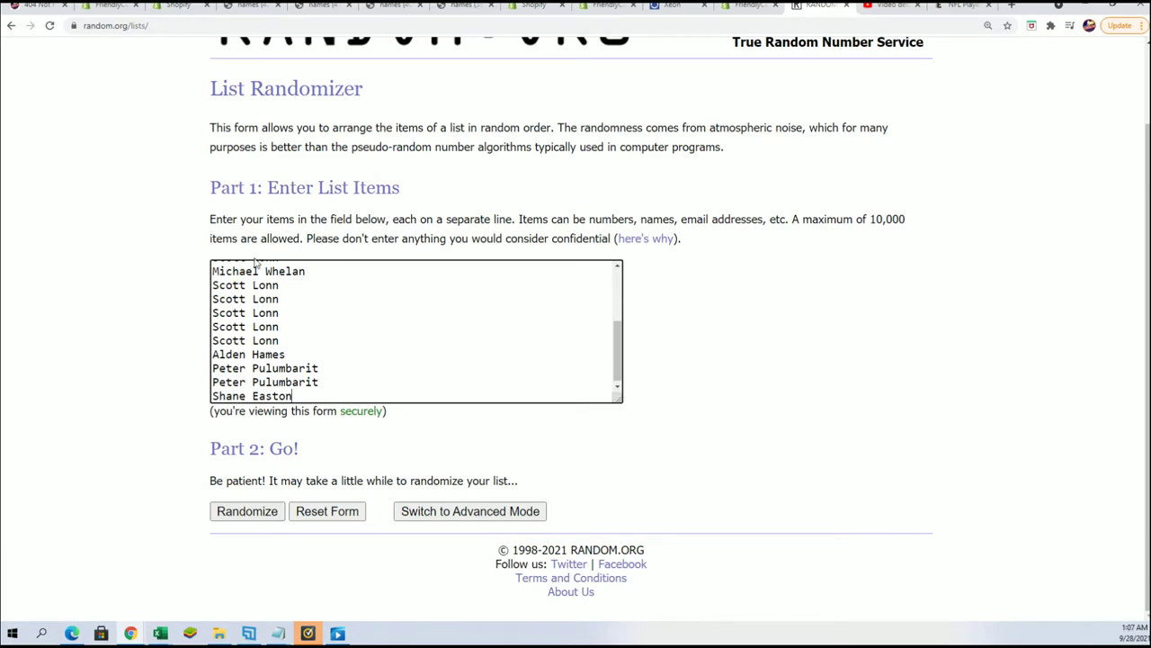
click(246, 520)
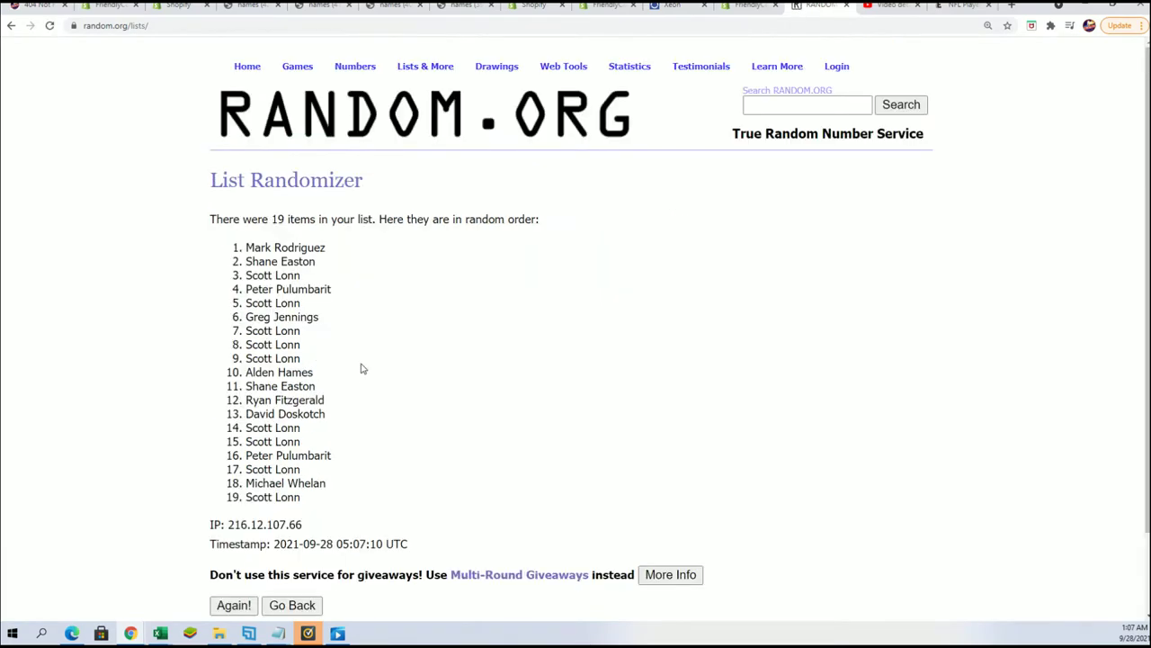
- Reshuffle the 19 owner names up to seven times total and select the final list
scroll(243, 488, down, 1)
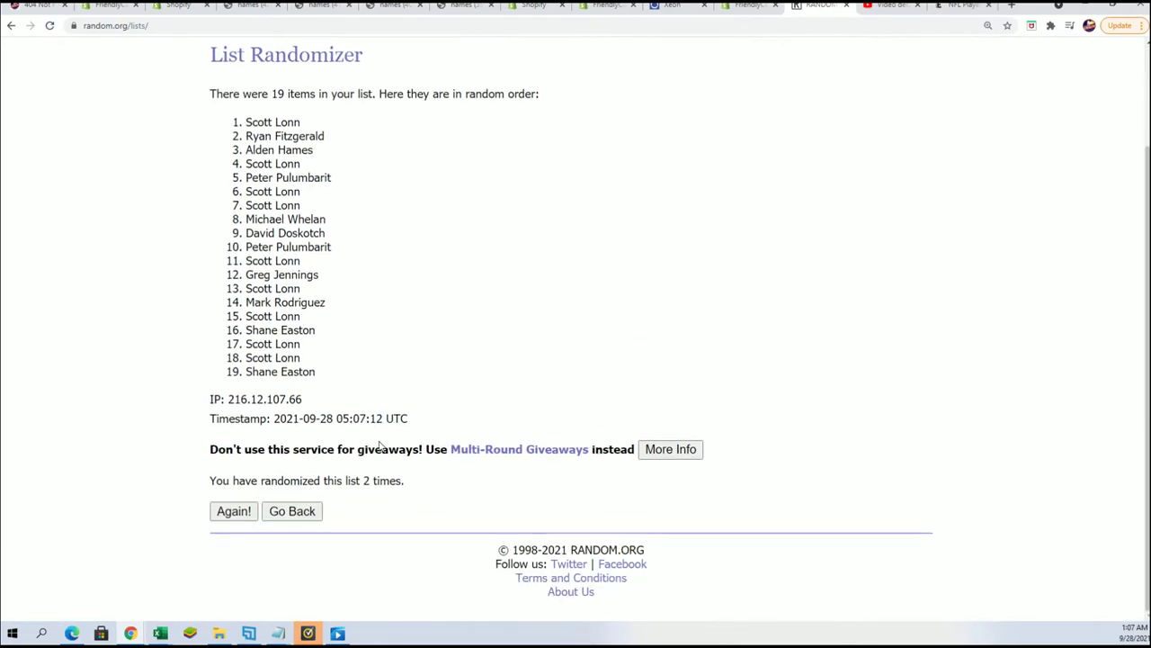
click(233, 510)
scroll(342, 336, down, 2)
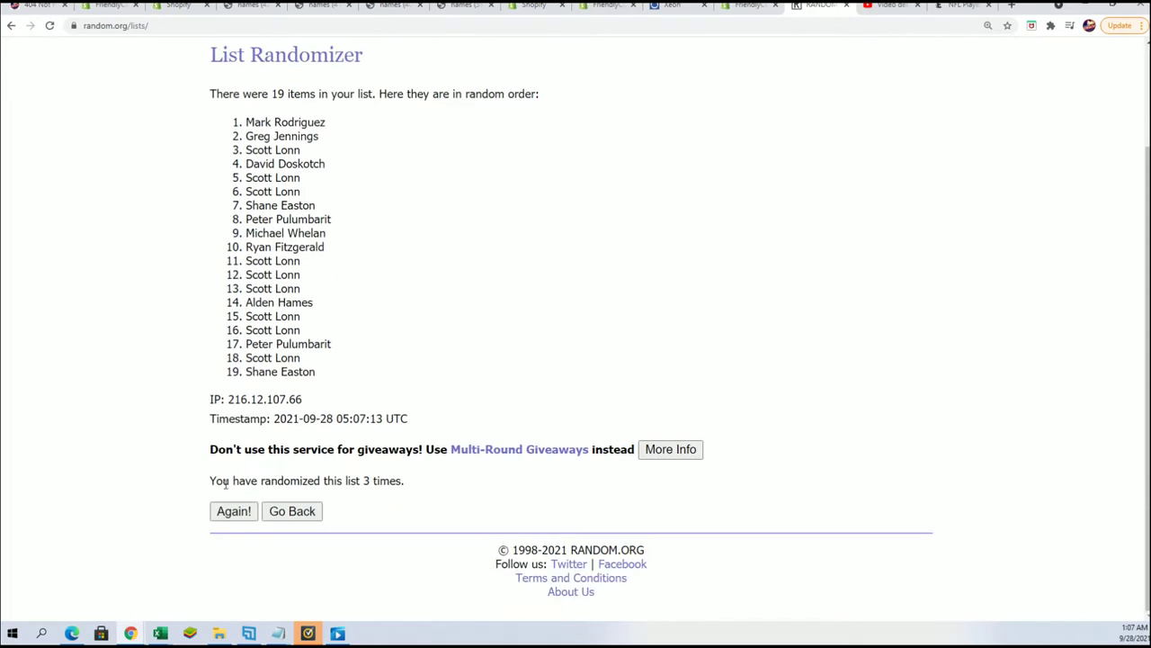
click(232, 511)
click(233, 510)
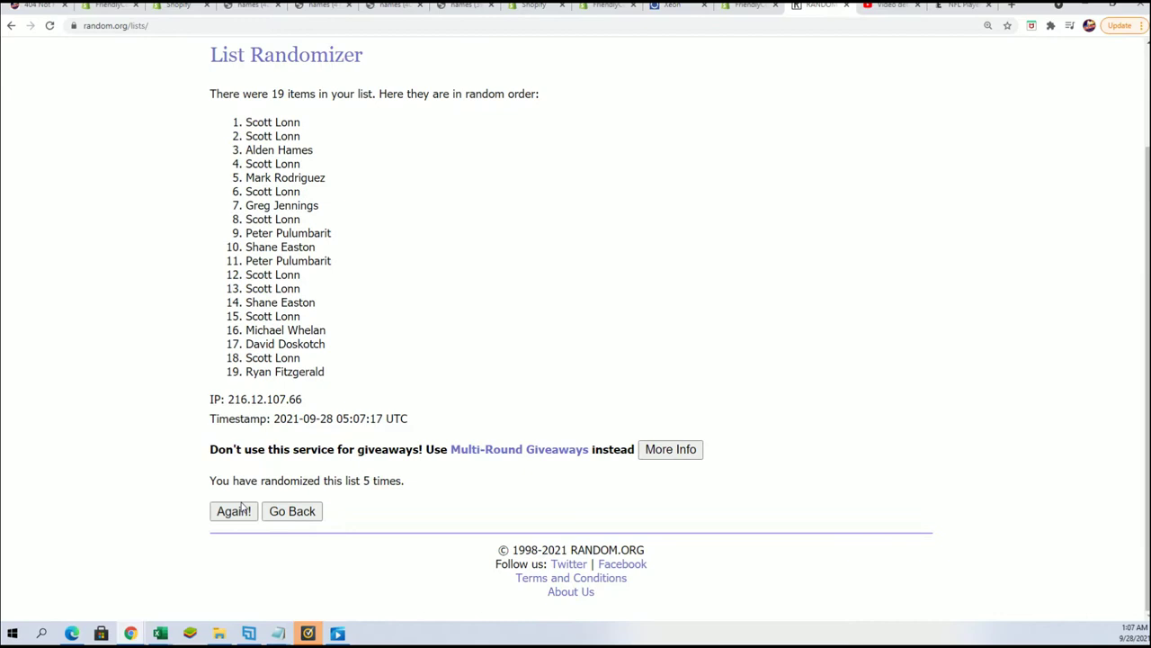
click(240, 509)
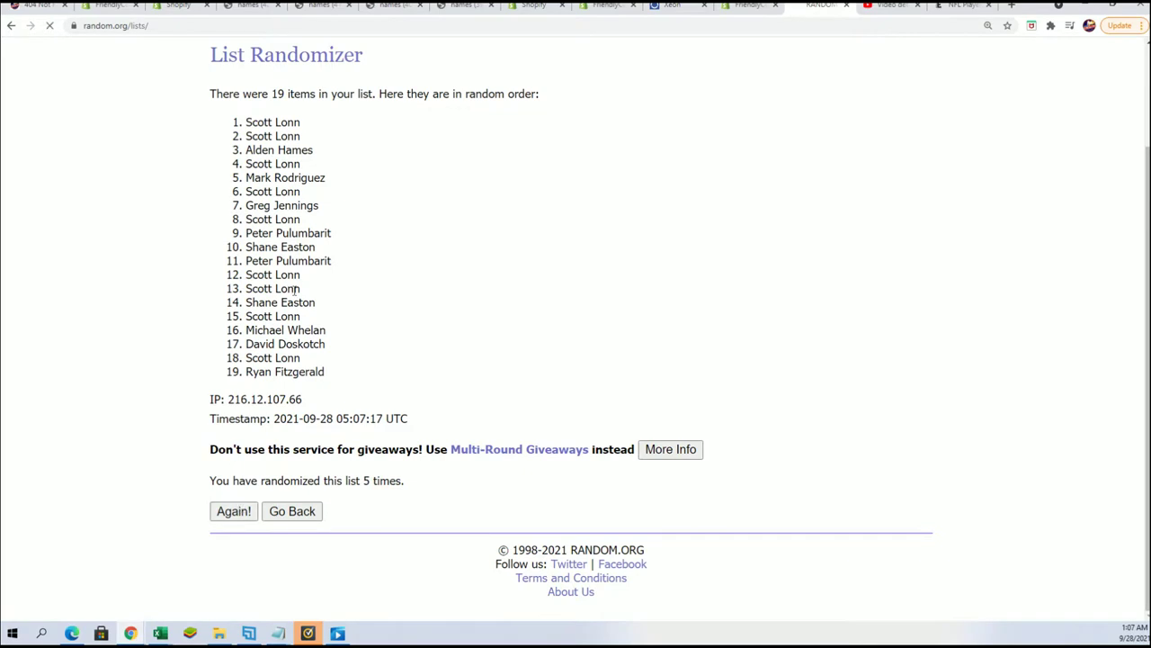
click(221, 509)
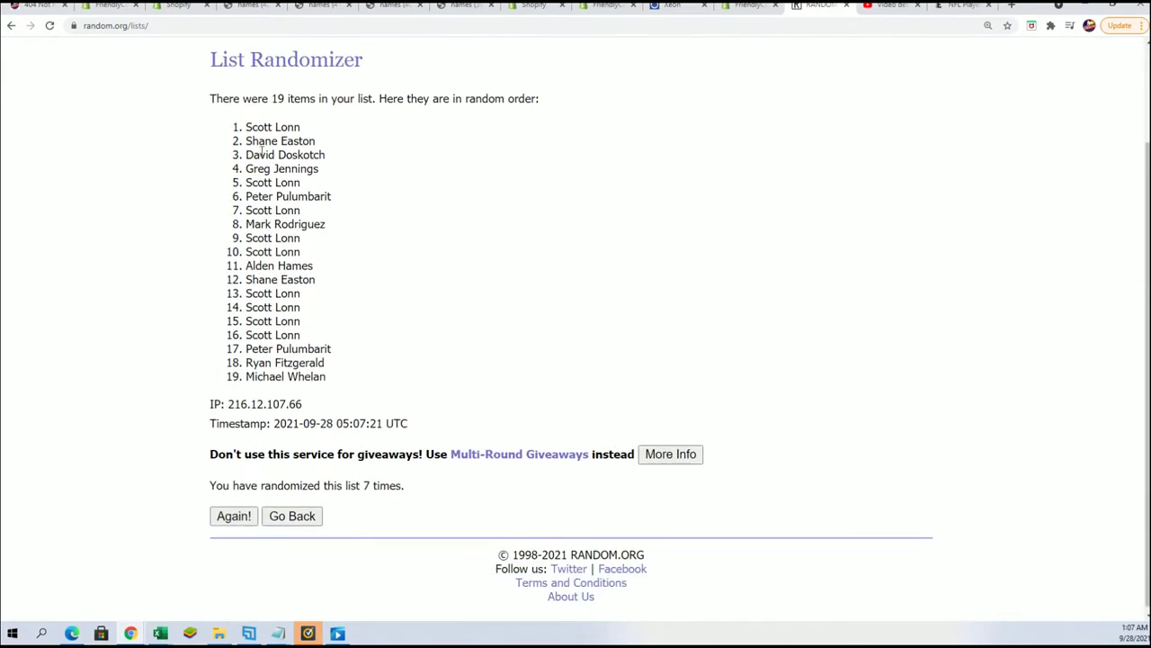
drag(246, 126, 340, 378)
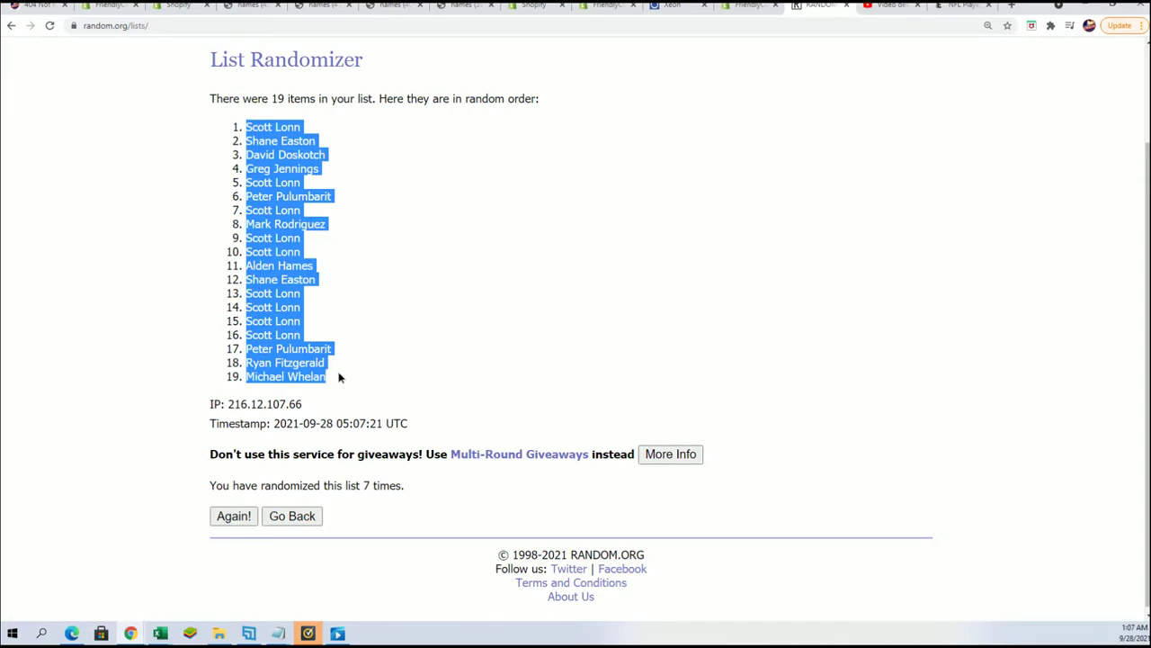
- Paste the 19 shuffled owner names as Text into Excel cells A2:A20
right_click(272, 293)
click(297, 310)
key(alt+Tab)
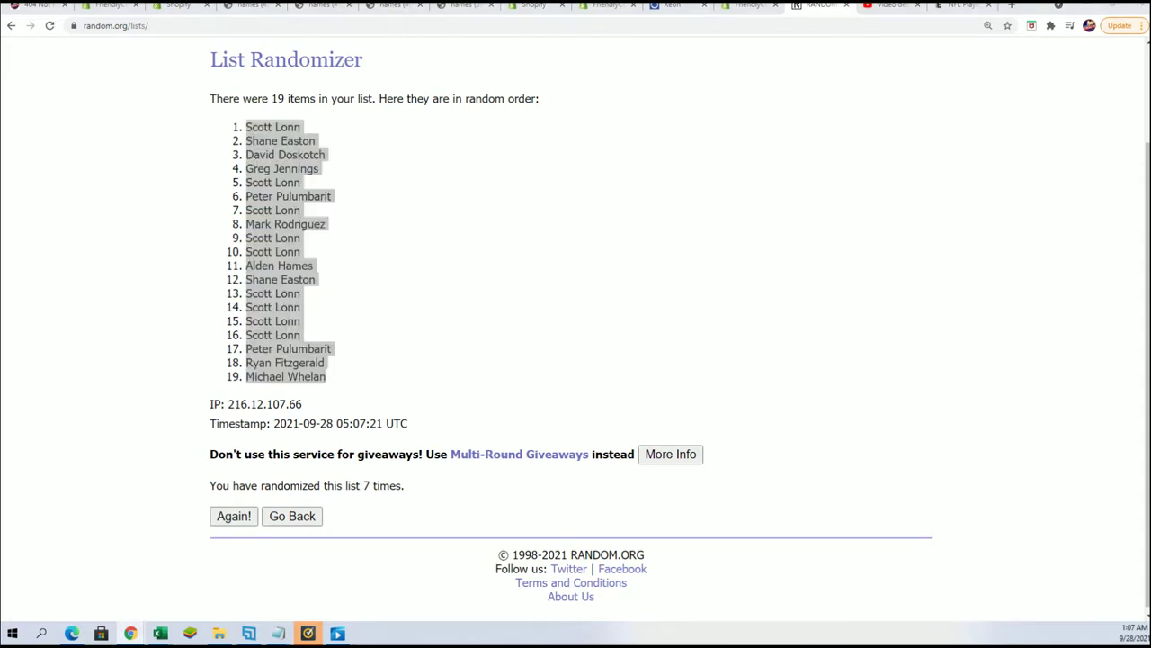
click(753, 183)
right_click(759, 184)
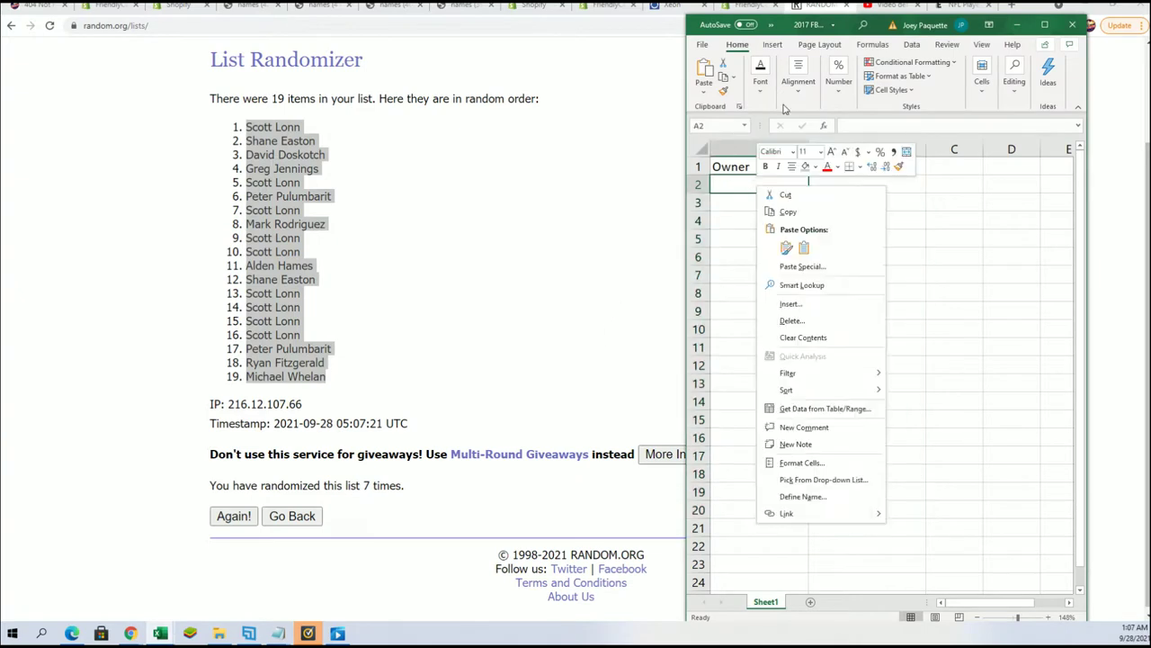
click(801, 267)
click(698, 194)
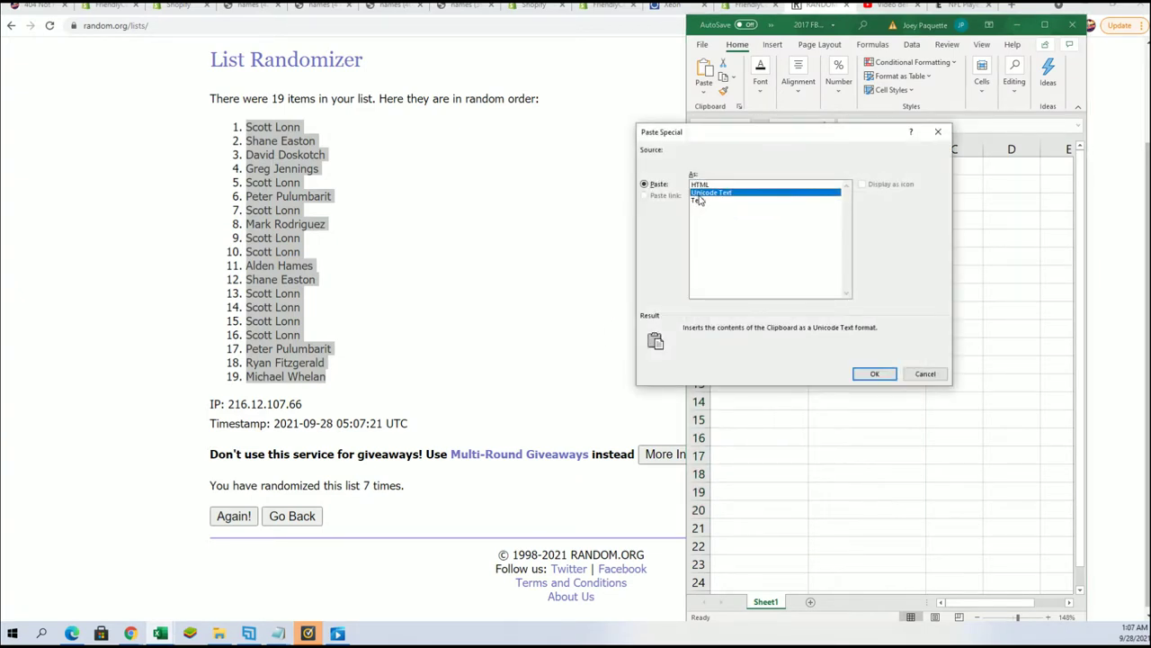
click(699, 200)
click(874, 373)
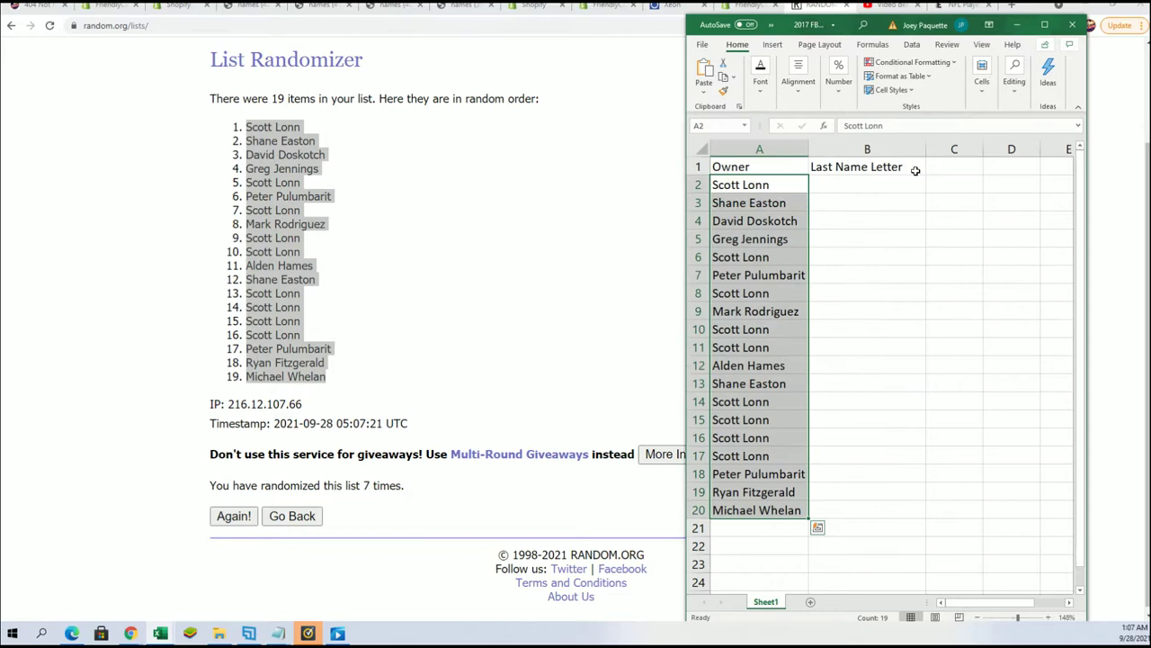
click(846, 187)
- Paste the A–W last-name letter groups from Notepad into a new List Randomizer form
scroll(441, 270, up, 2)
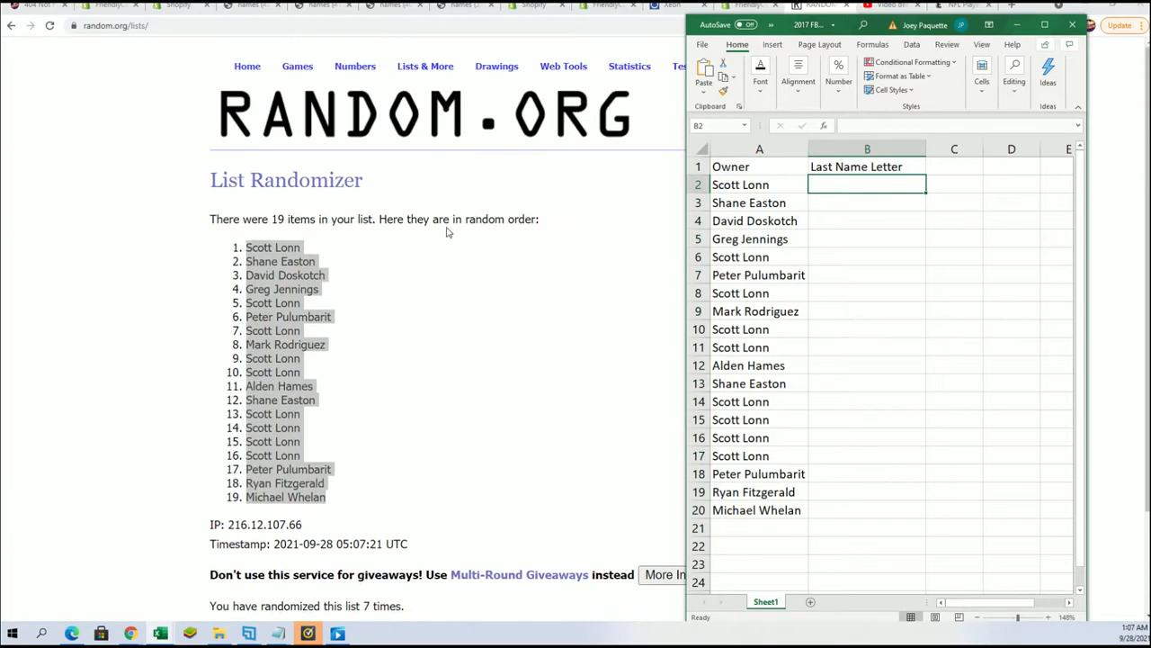
mouse_move(425, 67)
click(441, 86)
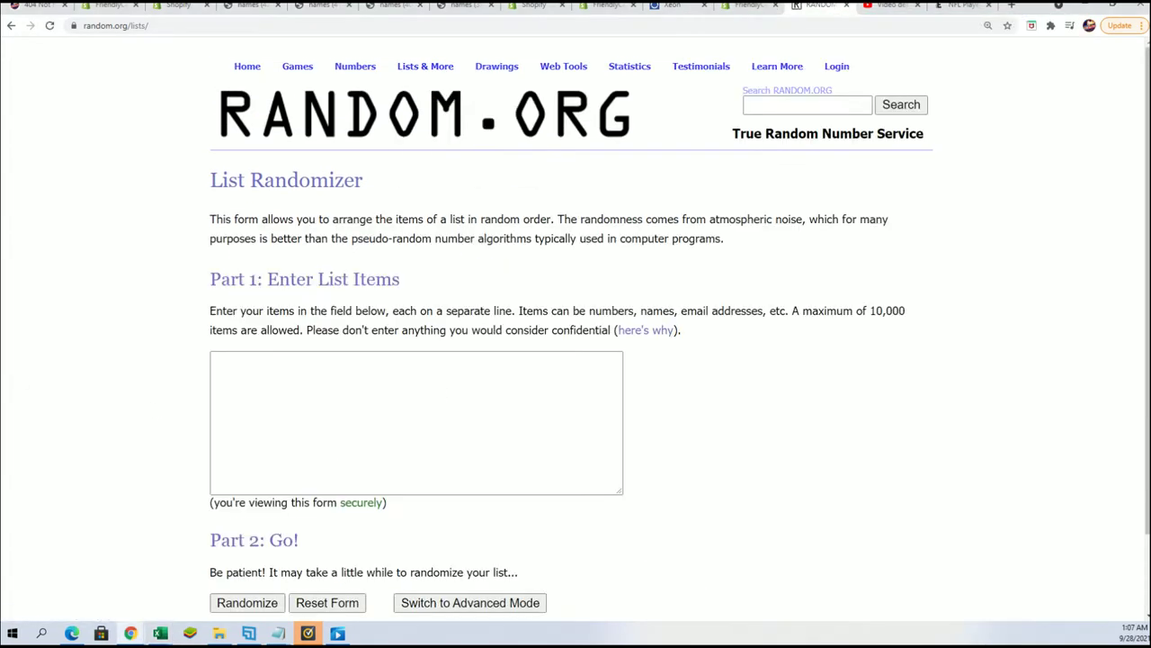
key(alt+Tab)
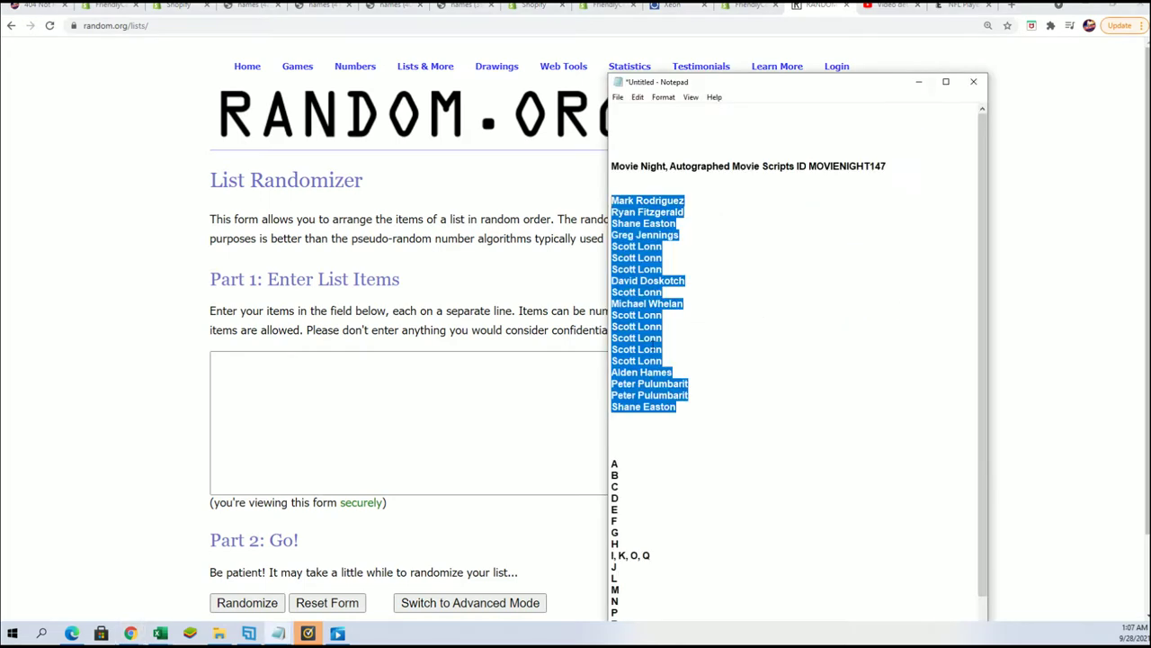
double_click(749, 69)
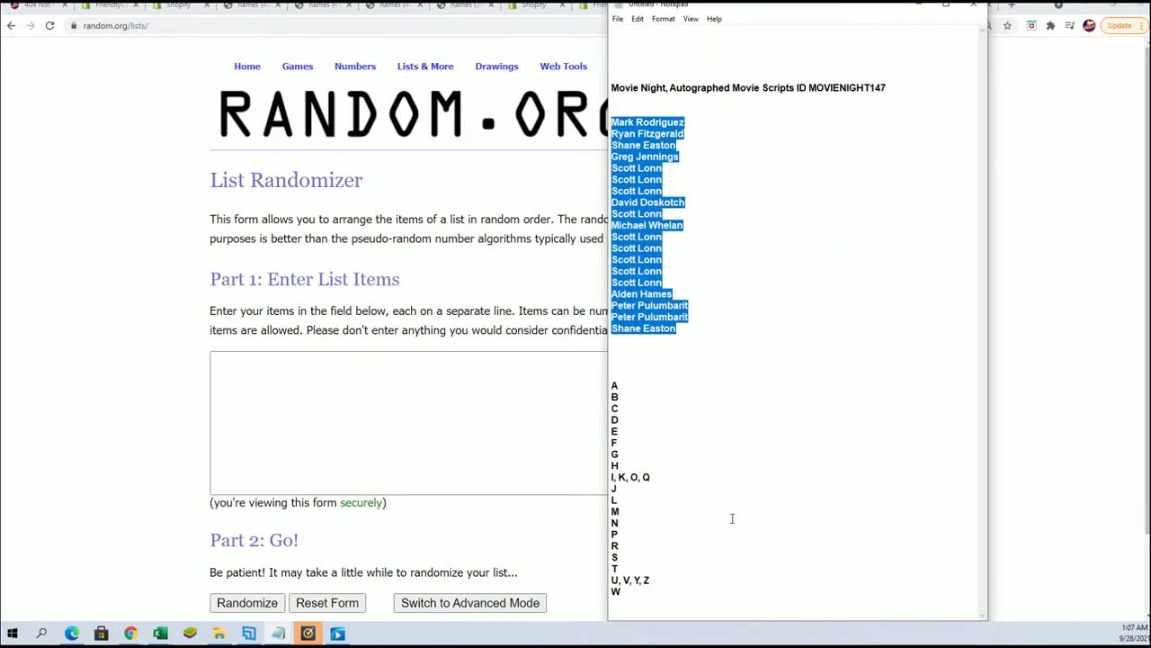
drag(624, 589, 613, 382)
right_click(614, 384)
click(643, 423)
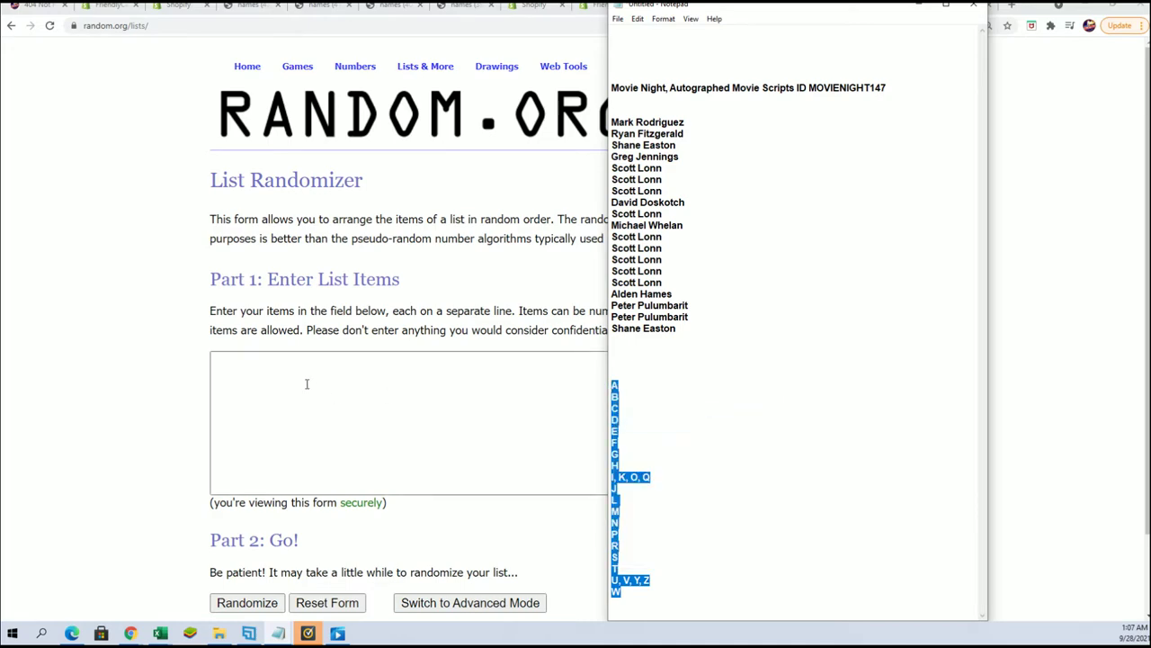
right_click(278, 371)
click(305, 461)
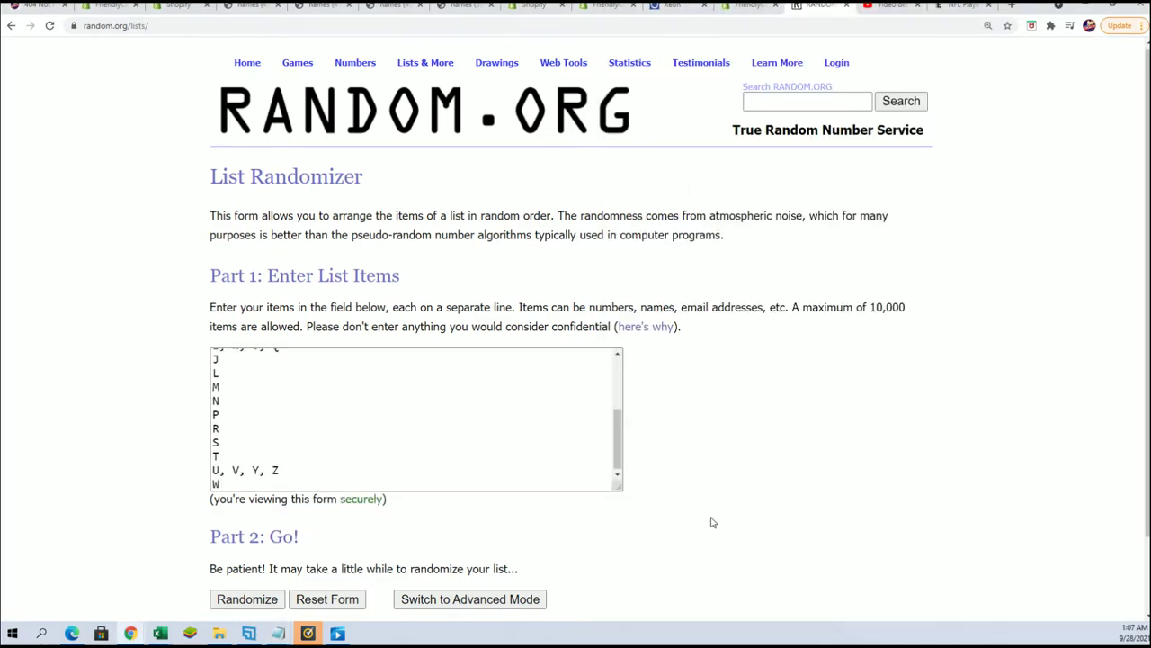
- Randomize the 19 letter groups seven times, leaving P, M, H at the top
scroll(719, 503, down, 1)
click(239, 513)
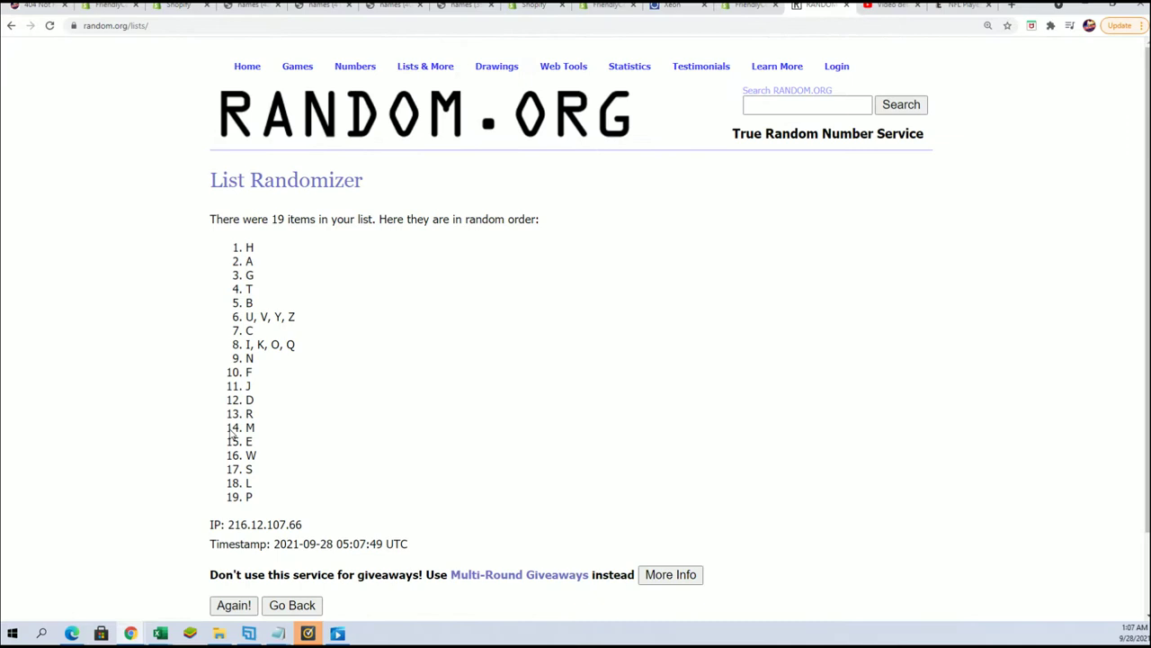
scroll(238, 539, down, 1)
click(235, 546)
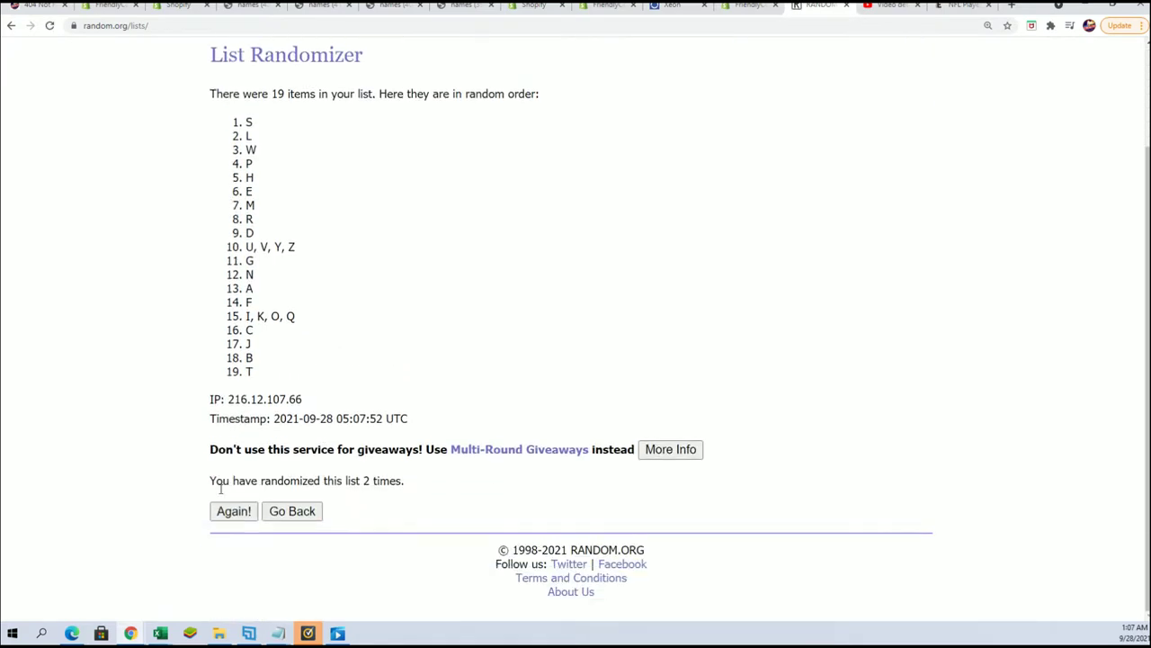
scroll(370, 409, down, 2)
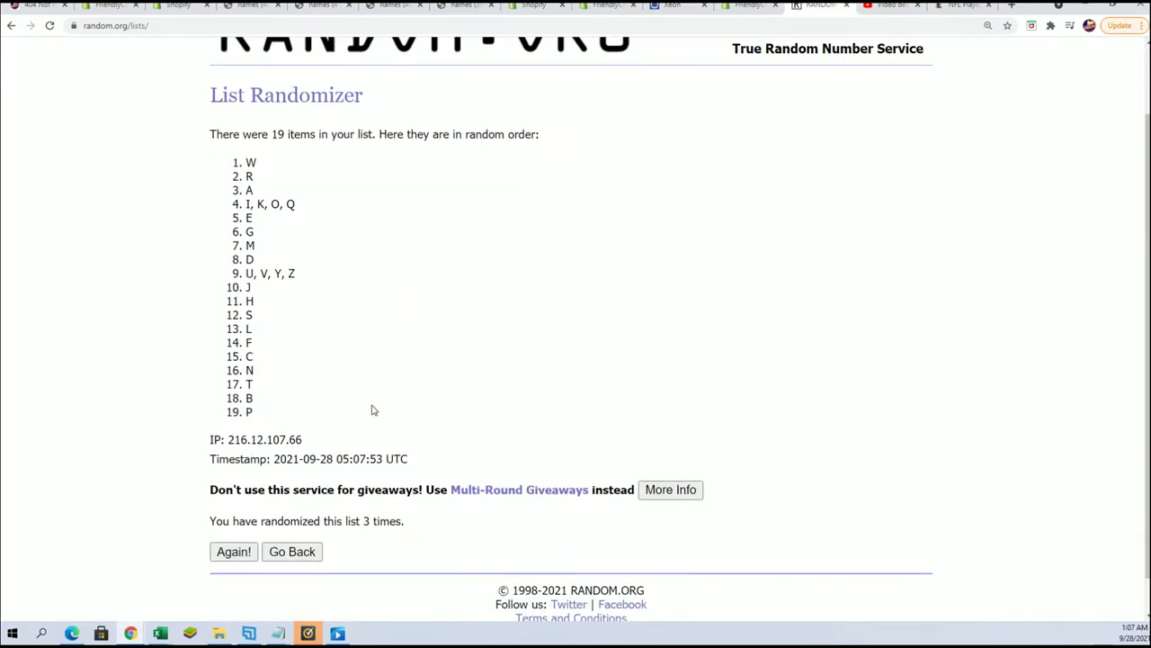
scroll(462, 470, down, 2)
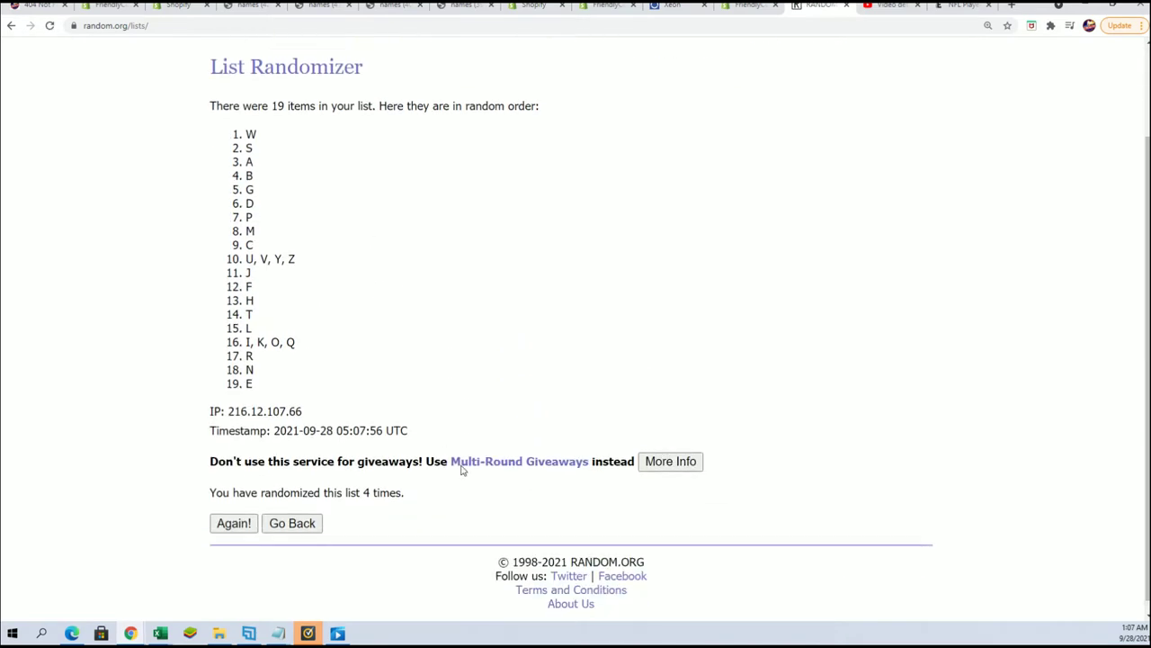
scroll(459, 371, down, 2)
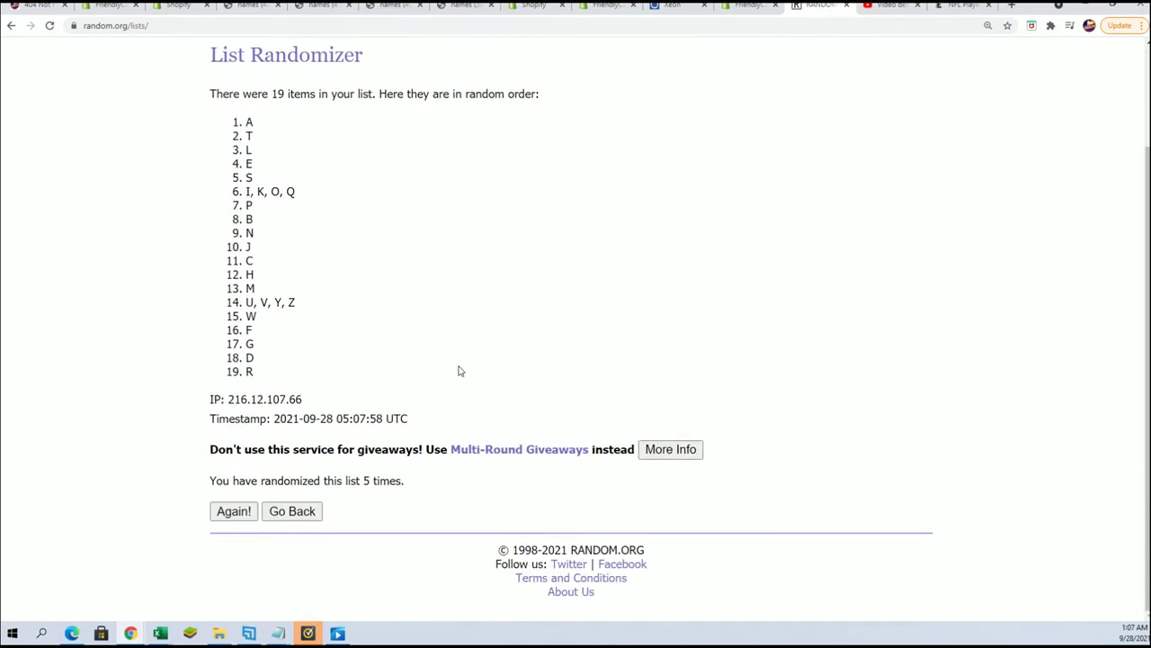
click(247, 509)
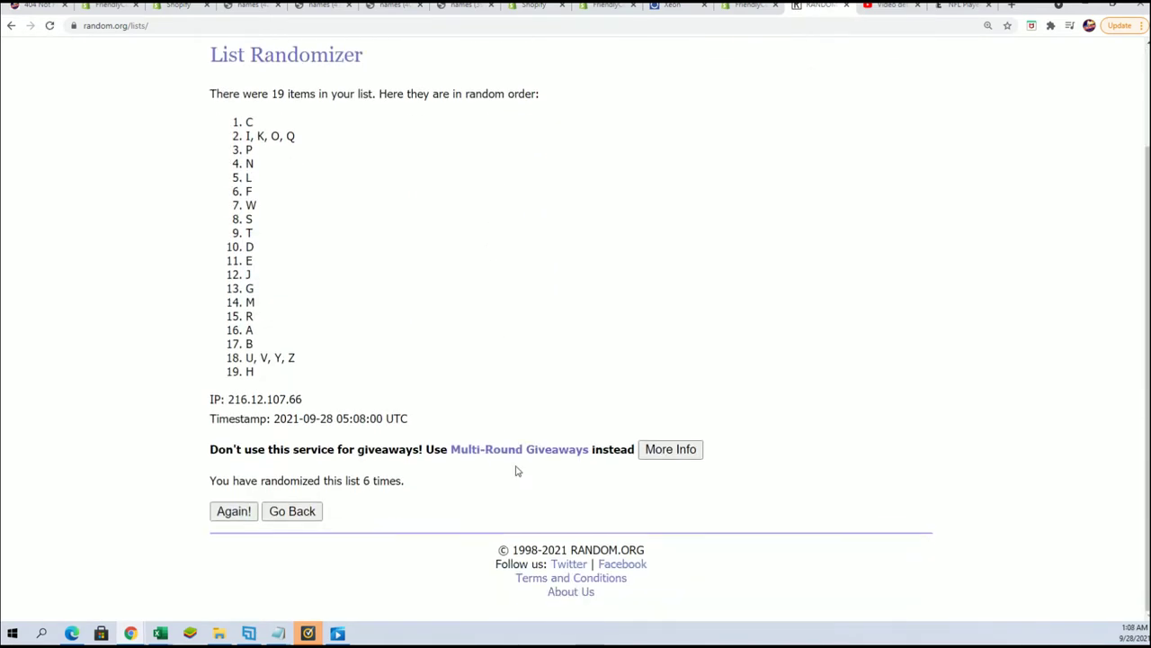
click(232, 511)
scroll(366, 311, down, 2)
- Paste the 19 shuffled letter groups as Text into Excel cells B2:B20
drag(245, 126, 258, 371)
right_click(253, 290)
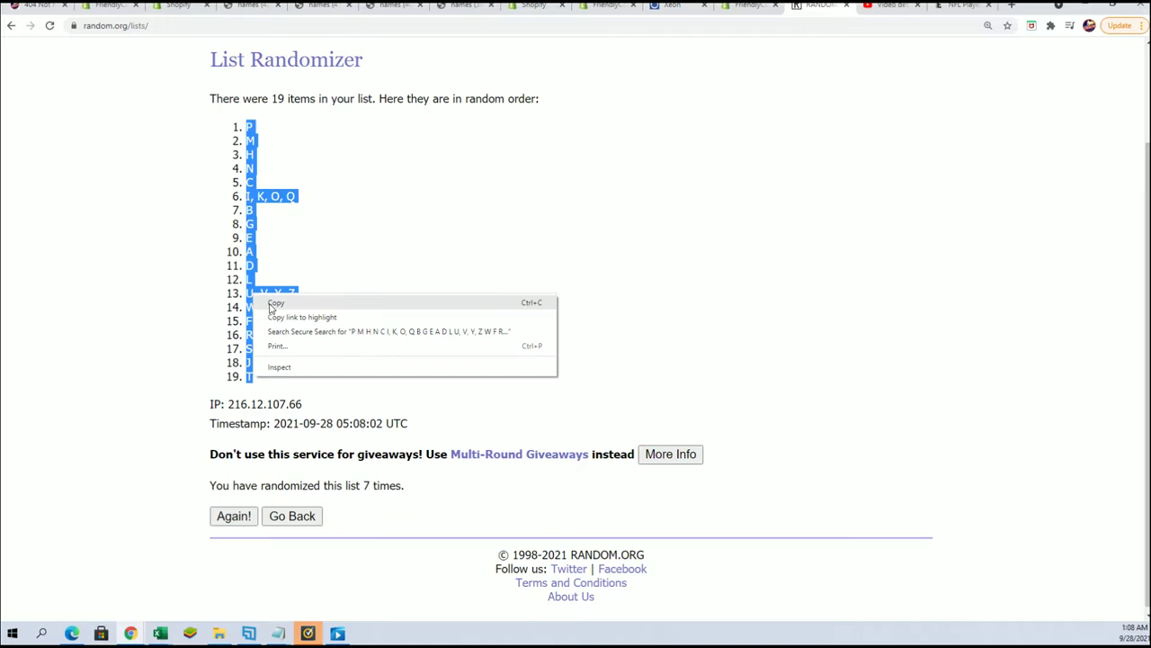
click(270, 304)
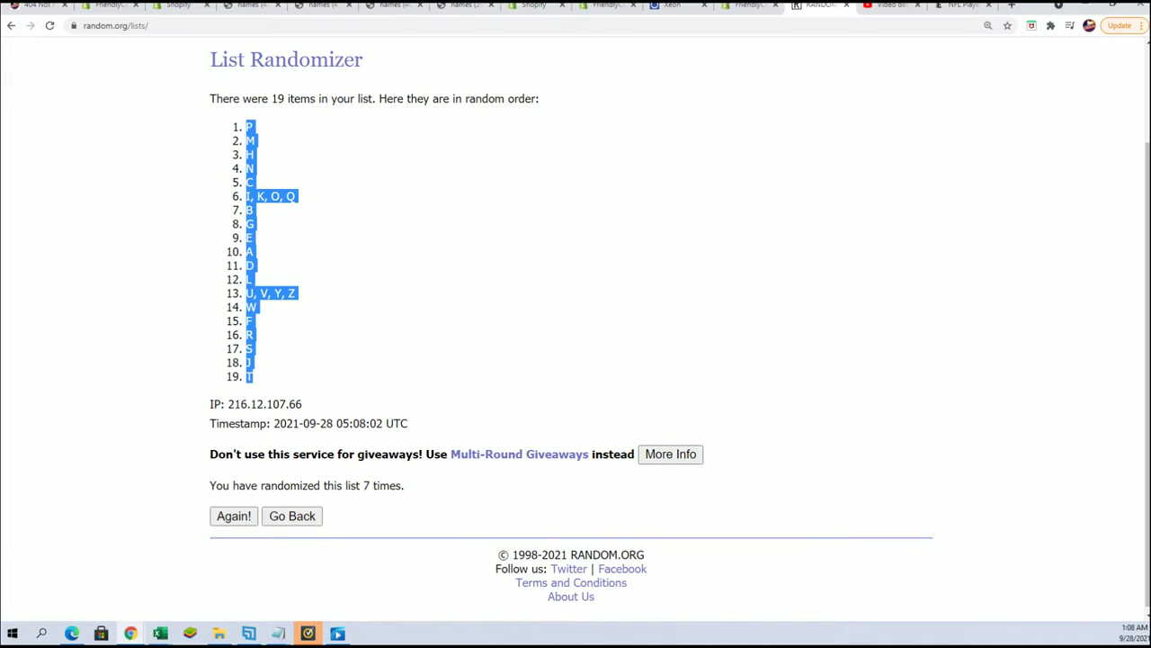
key(alt+Tab)
right_click(825, 185)
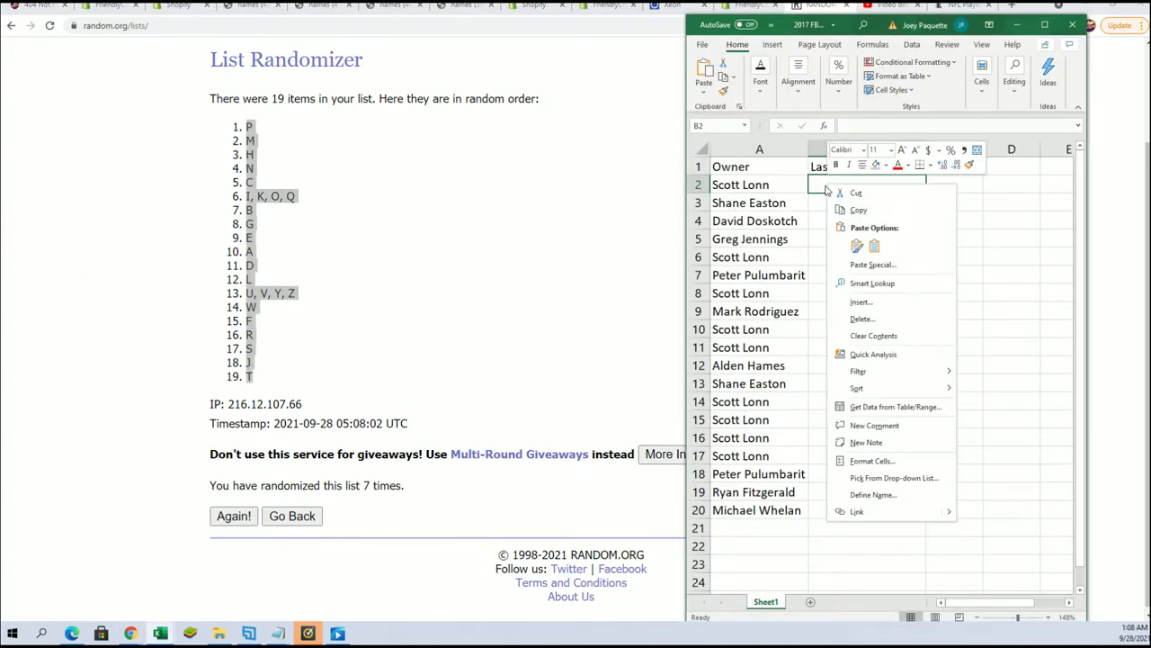
click(875, 264)
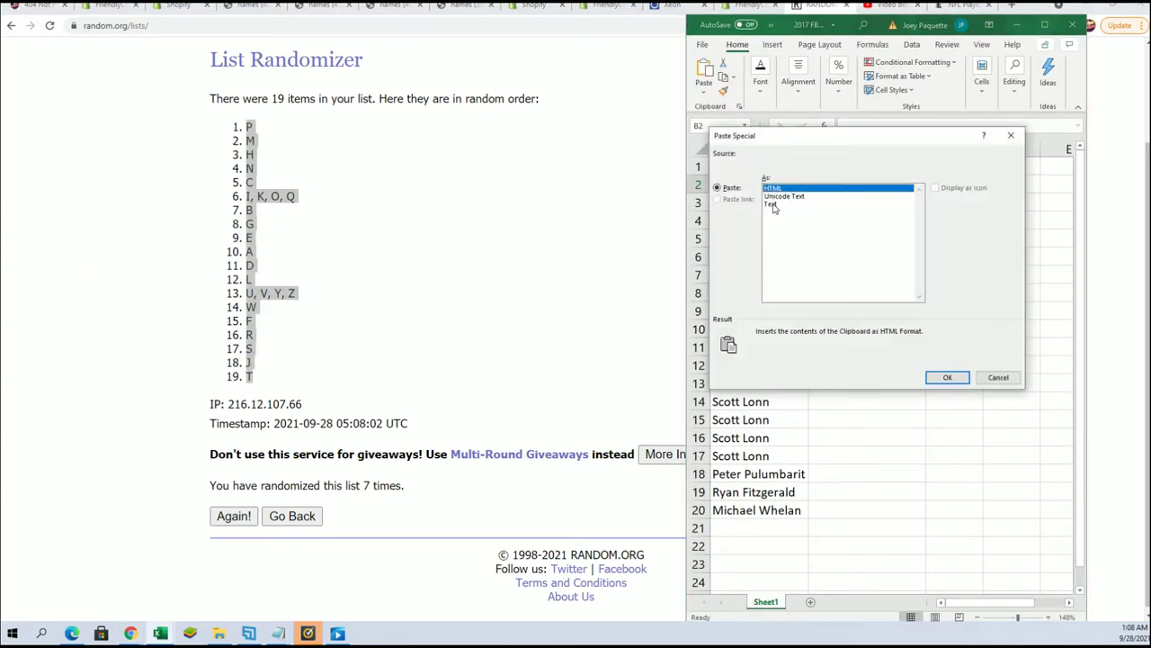
click(771, 204)
click(947, 377)
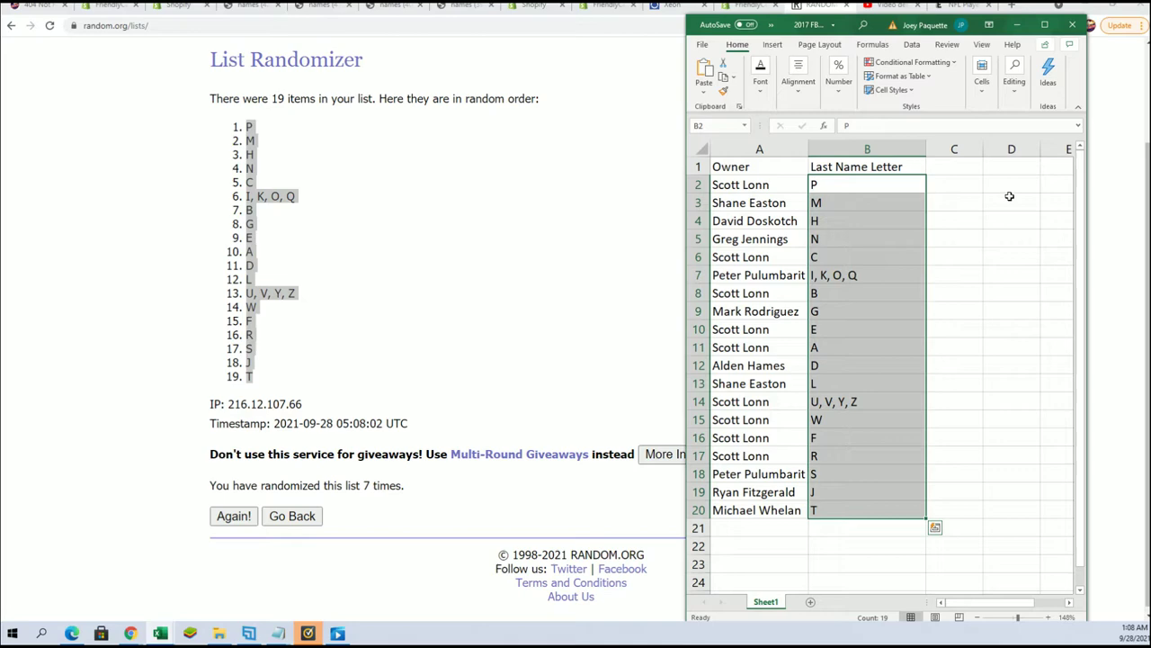
key(Escape)
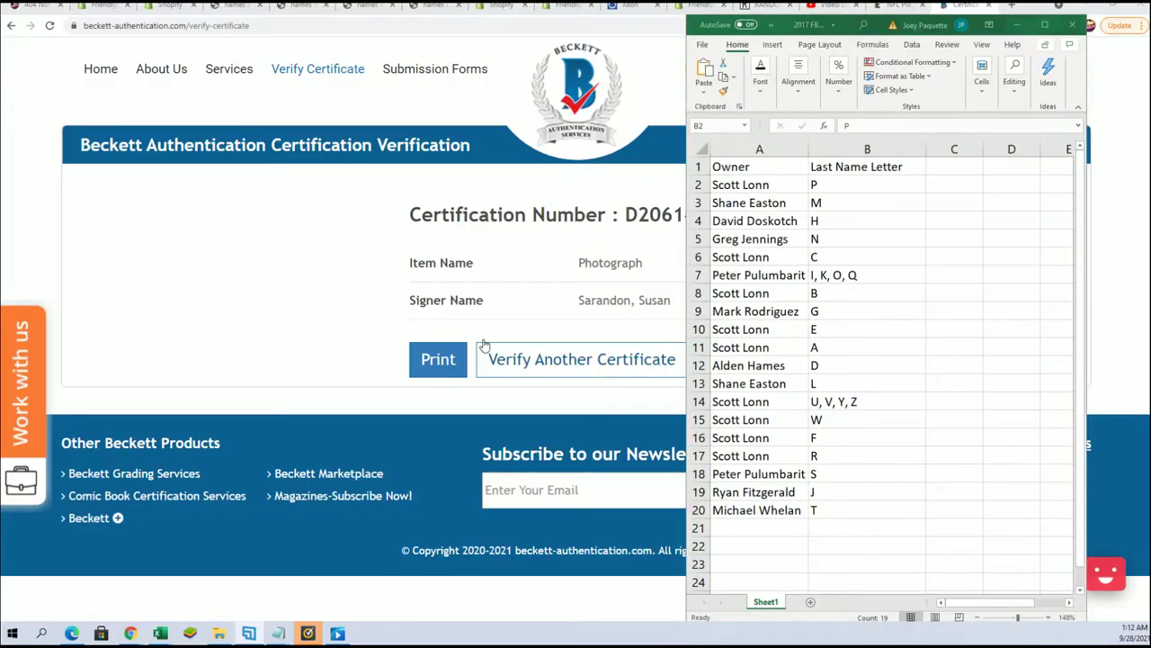
- On the Beckett verification page, select certification number D20614 for comparison
click(440, 287)
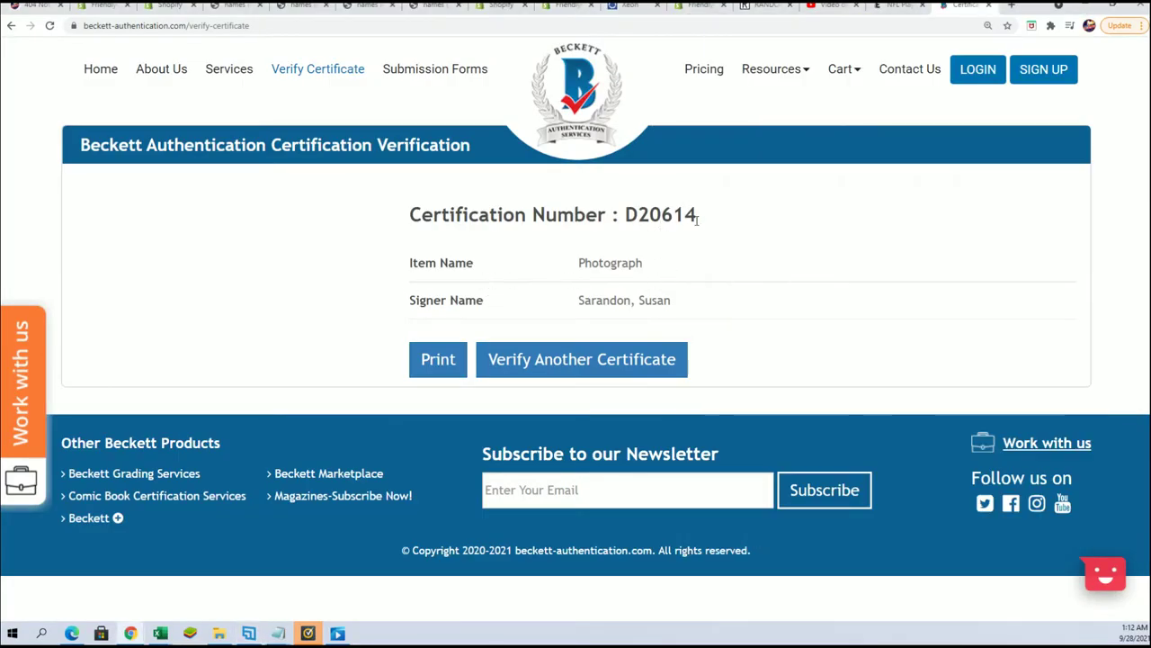
drag(696, 220, 608, 216)
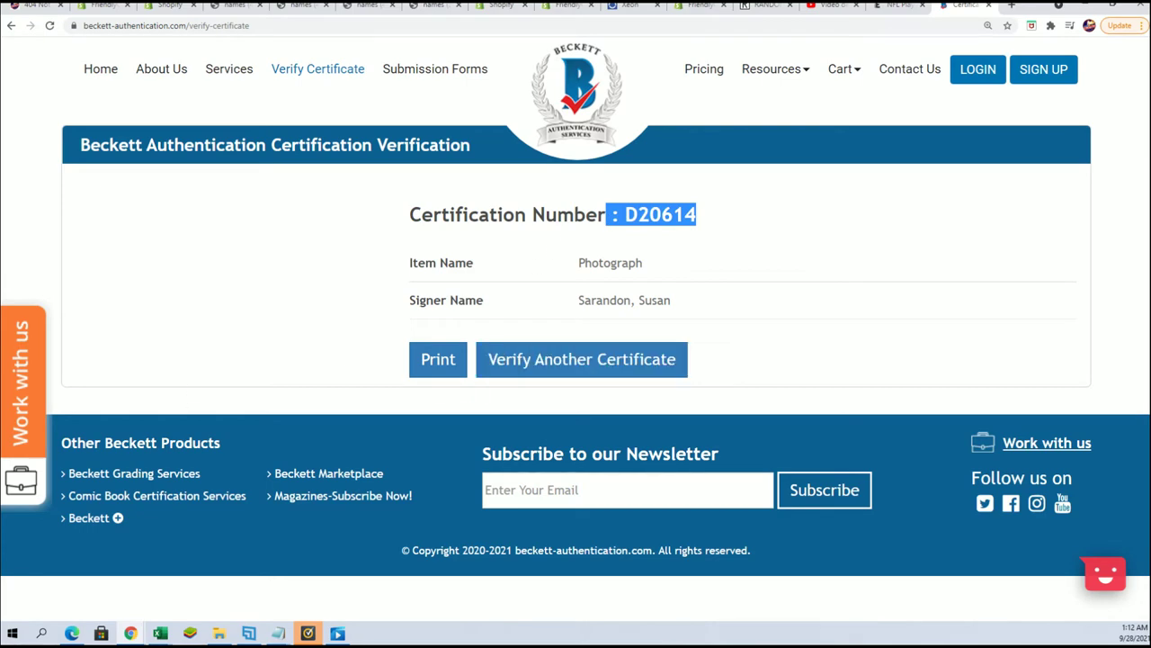